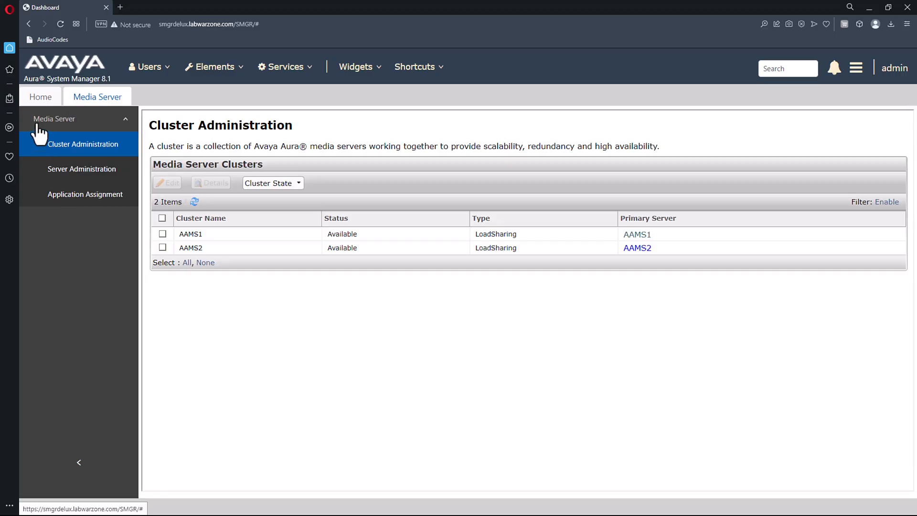
On the Announcements page, start a new announcement named stageannc with extension 7300000.
{"action": "mouse_move", "coordinate": [230, 79]}
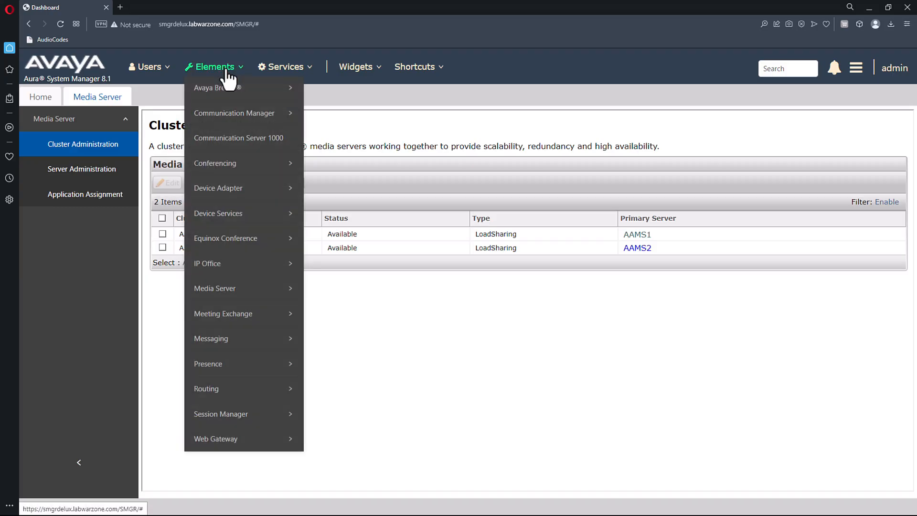
{"action": "mouse_move", "coordinate": [243, 114]}
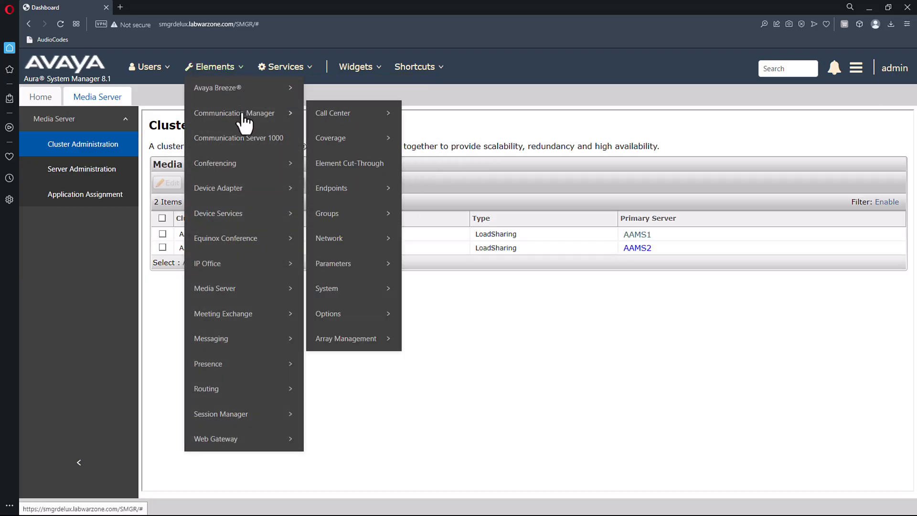
{"action": "mouse_move", "coordinate": [325, 122]}
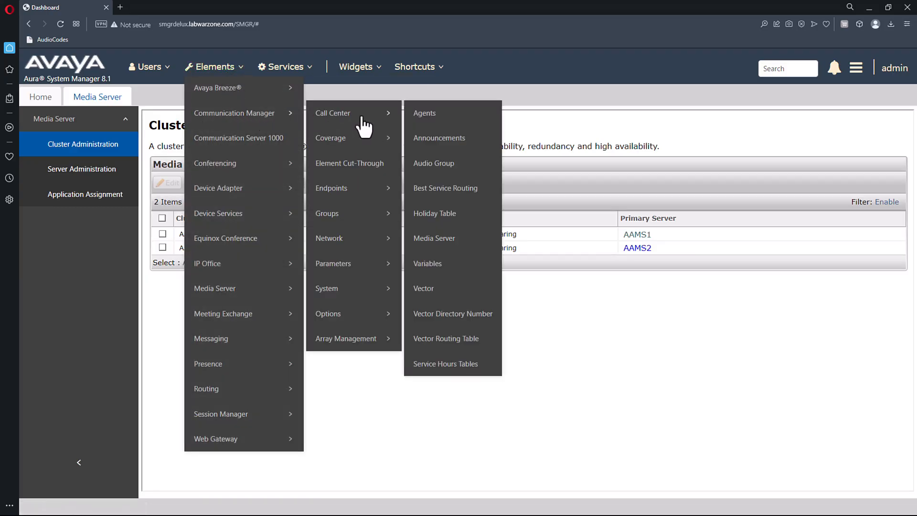
{"action": "left_click", "coordinate": [449, 143]}
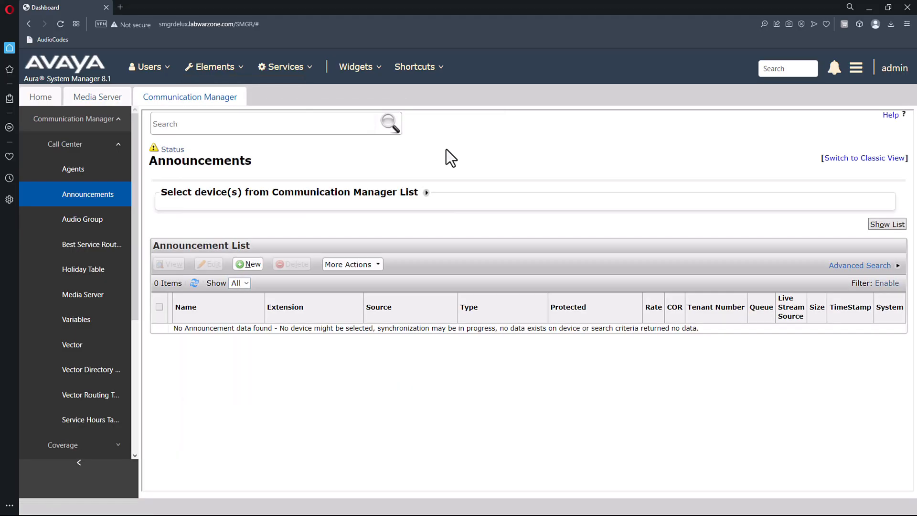
{"action": "left_click", "coordinate": [257, 266]}
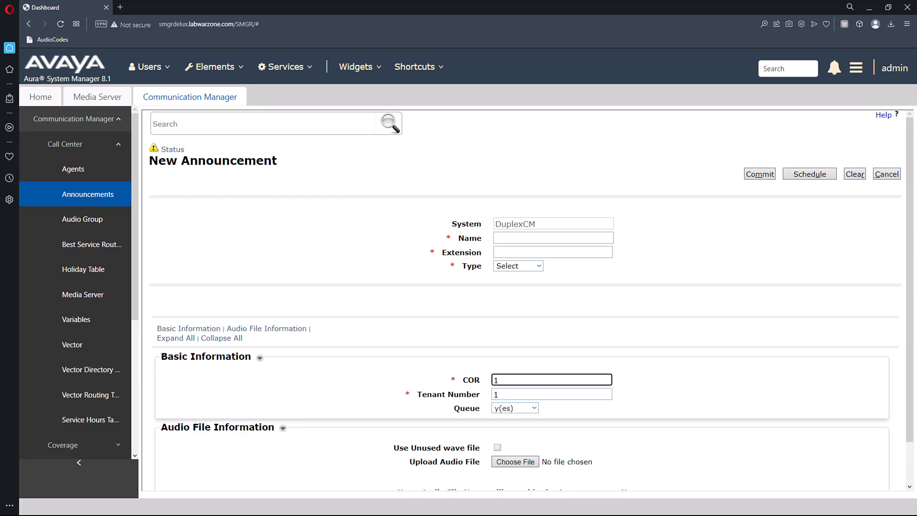
{"action": "left_click", "coordinate": [554, 238]}
{"action": "type", "text": "stage"}
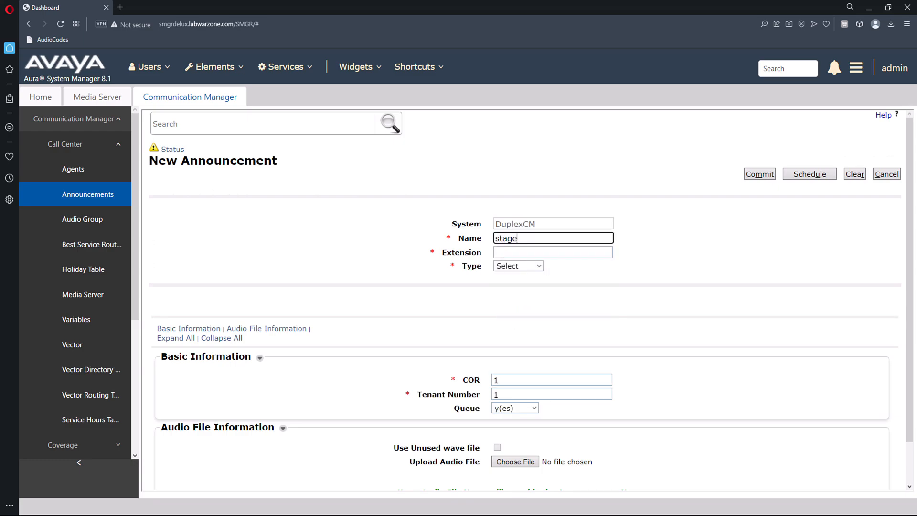
{"action": "type", "text": "annc"}
{"action": "left_click", "coordinate": [553, 253]}
{"action": "type", "text": "73"}
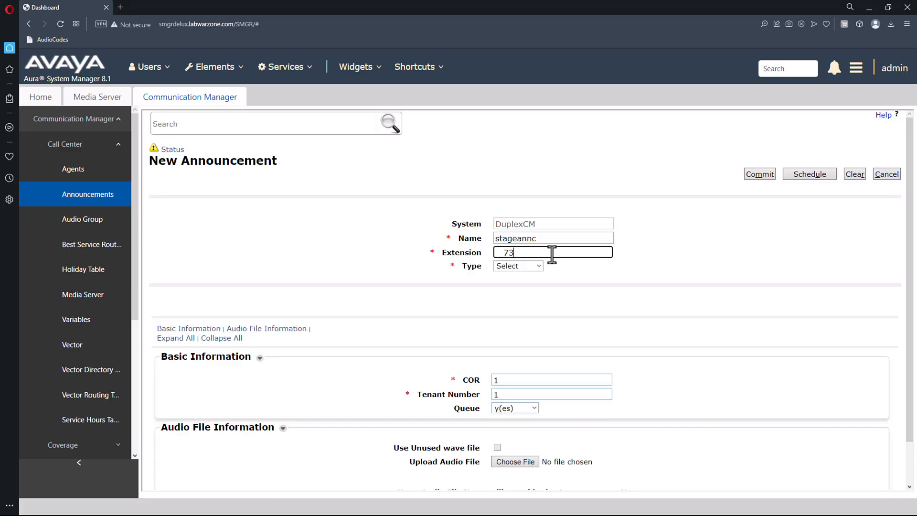
{"action": "type", "text": "00000"}
Set the announcement type to integrated and source to M1, then commit it.
{"action": "left_click", "coordinate": [539, 266]}
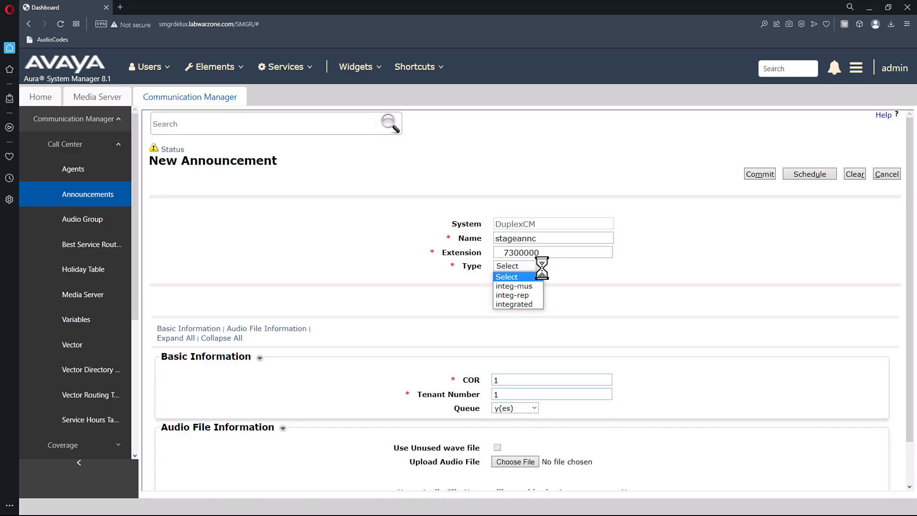
{"action": "left_click", "coordinate": [533, 304]}
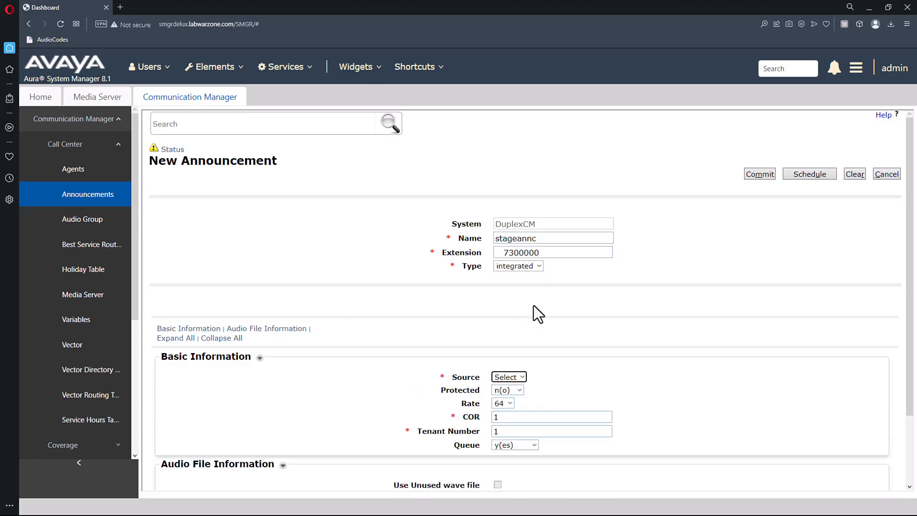
{"action": "scroll", "coordinate": [909, 206], "scroll_direction": "down", "scroll_amount": 2}
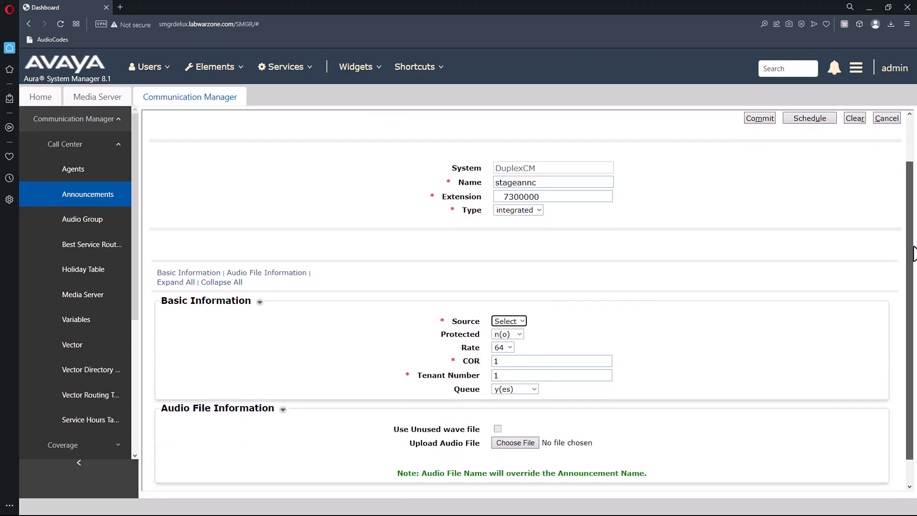
{"action": "left_click", "coordinate": [512, 301]}
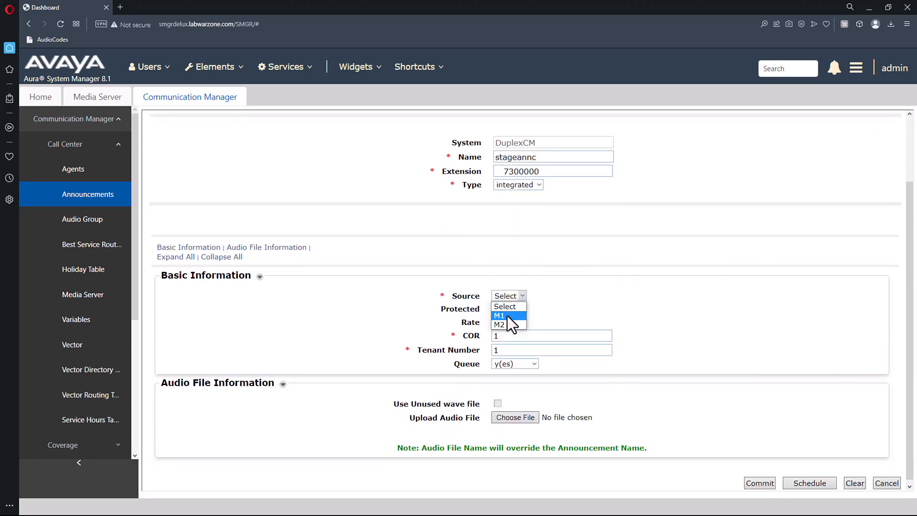
{"action": "left_click", "coordinate": [507, 316]}
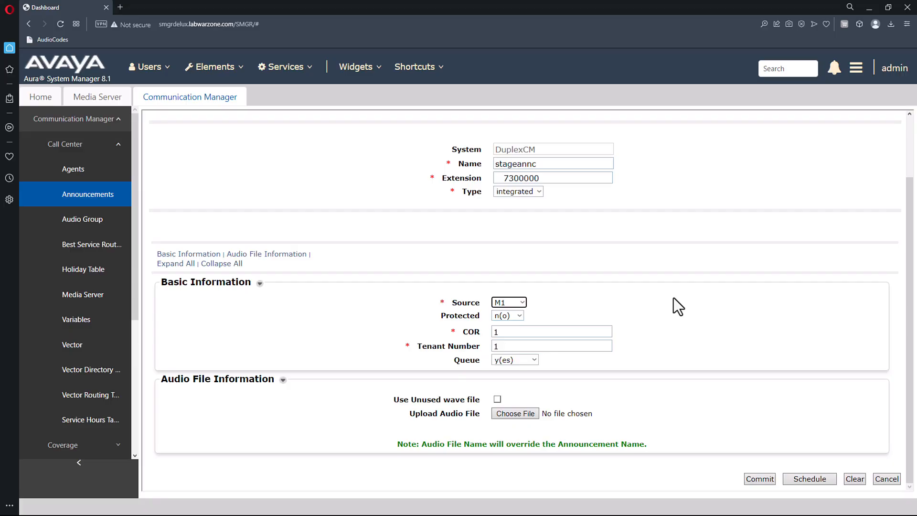
{"action": "left_click", "coordinate": [758, 480]}
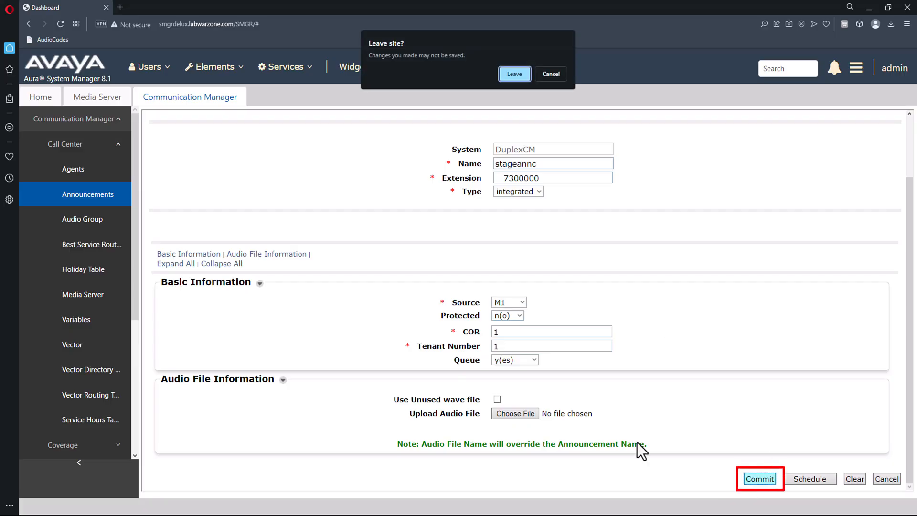
{"action": "left_click", "coordinate": [515, 74]}
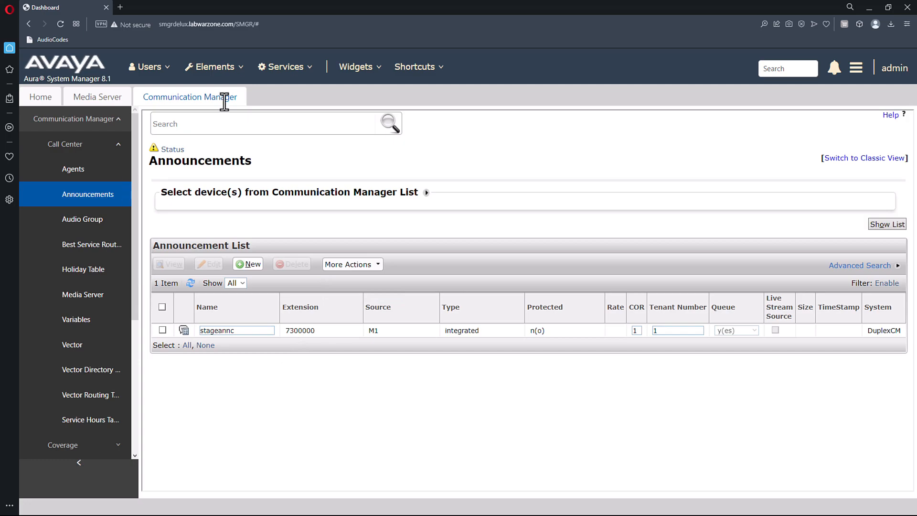
Switch the sidebar from Call Center to System and open the Class Of Service list.
{"action": "left_click", "coordinate": [105, 150]}
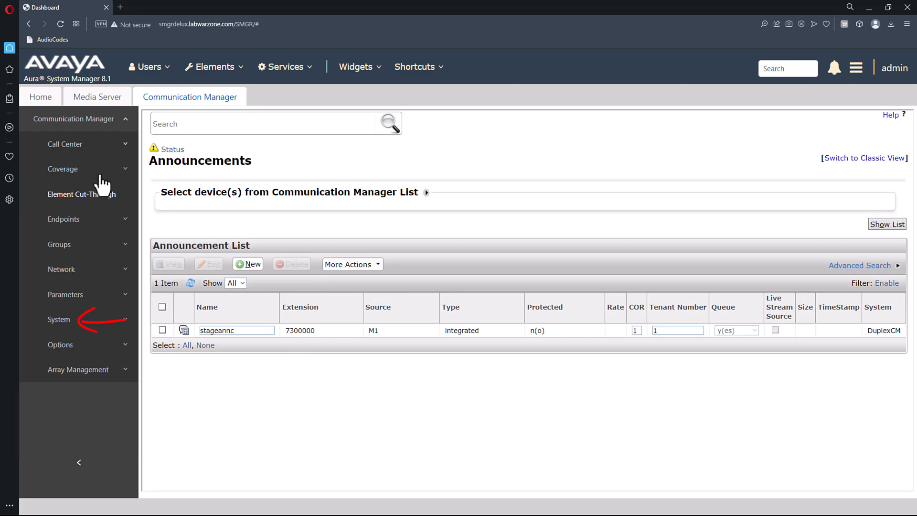
{"action": "left_click", "coordinate": [126, 319]}
{"action": "left_click_drag", "start_coordinate": [136, 282], "coordinate": [153, 353]}
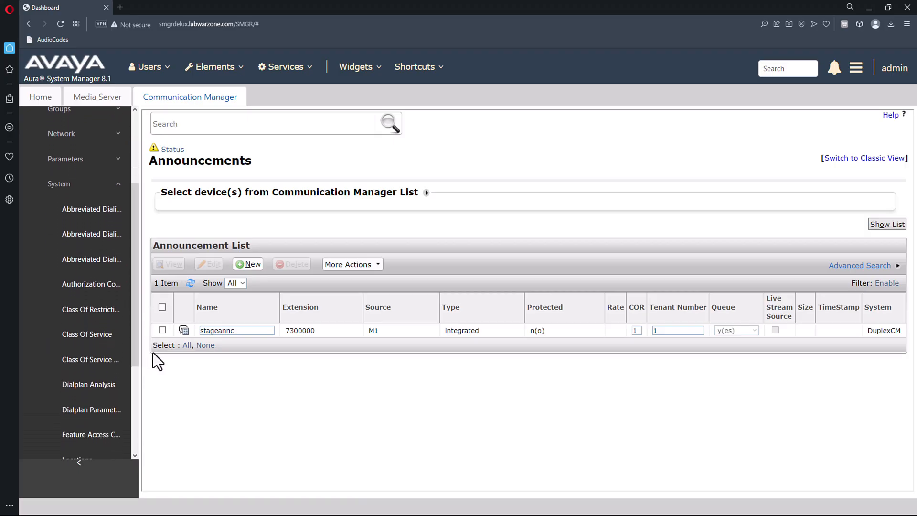
{"action": "left_click", "coordinate": [101, 337]}
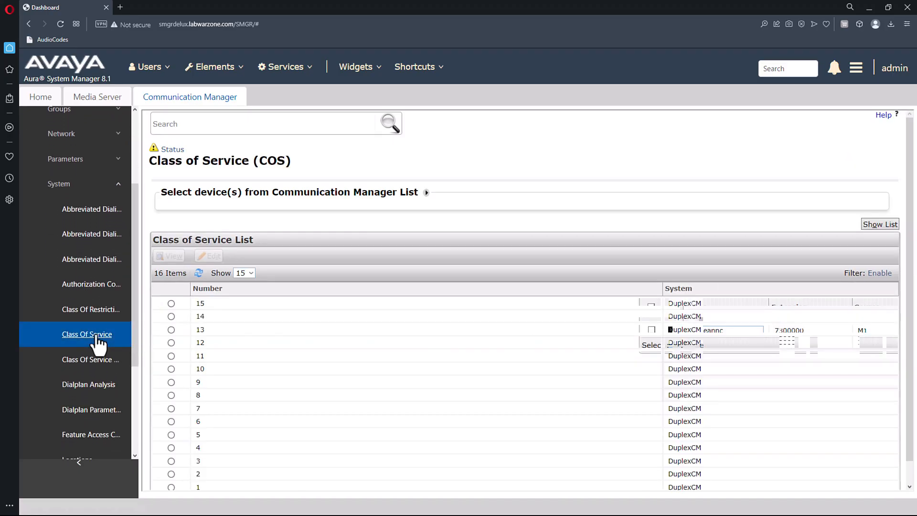
Edit Class of Service 1, review its general options and commit them.
{"action": "left_click", "coordinate": [170, 488]}
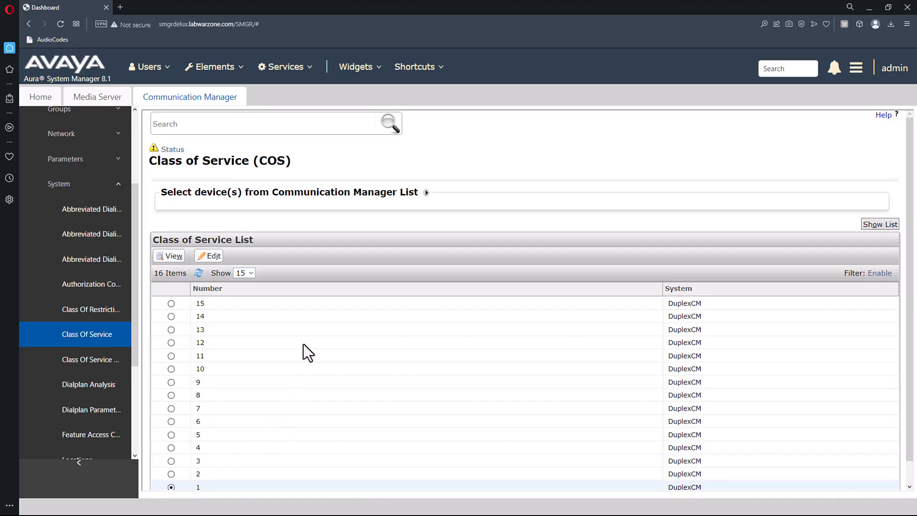
{"action": "left_click", "coordinate": [206, 256]}
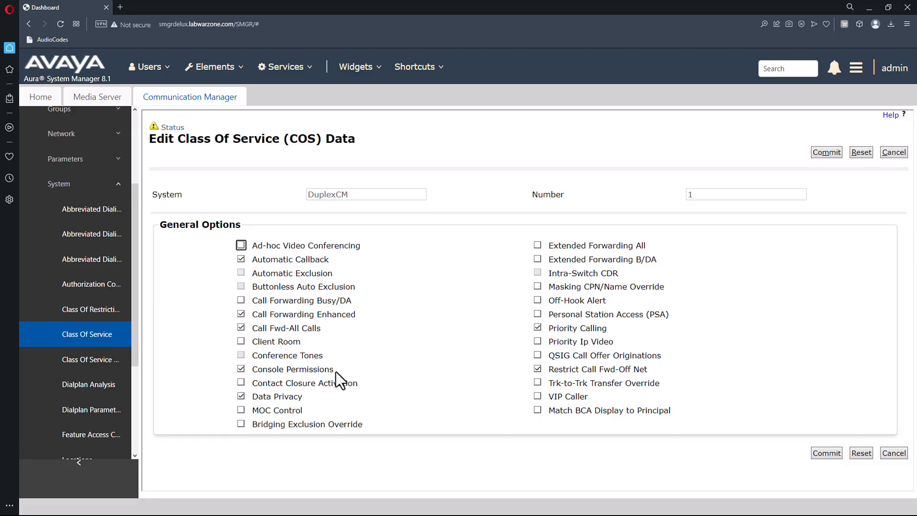
{"action": "left_click", "coordinate": [831, 453]}
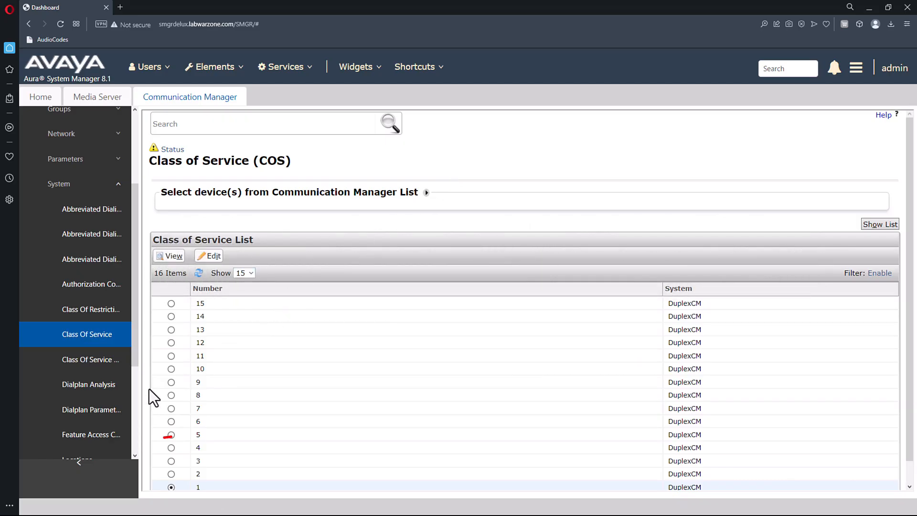
{"action": "left_click", "coordinate": [100, 438]}
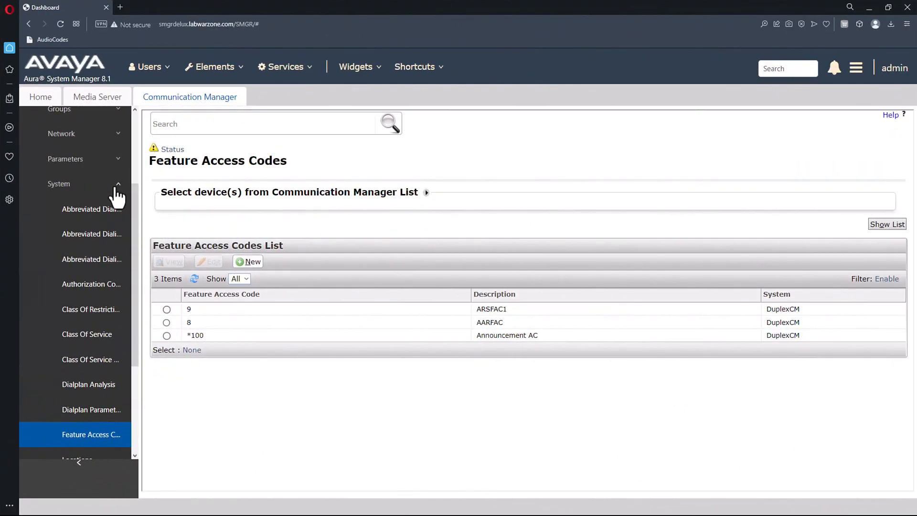
Return to the Call Center Announcements list with stageannc on 7300000, then open the Services menu.
{"action": "left_click", "coordinate": [119, 198]}
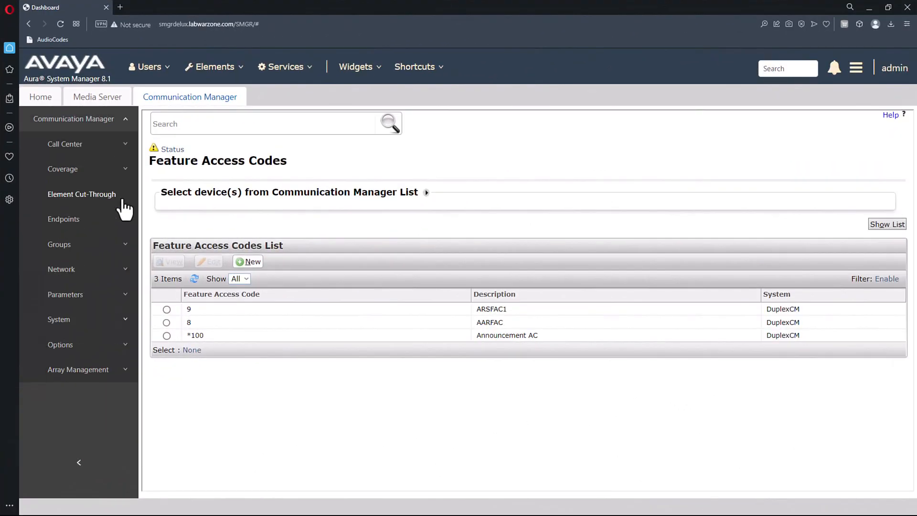
{"action": "left_click", "coordinate": [72, 152]}
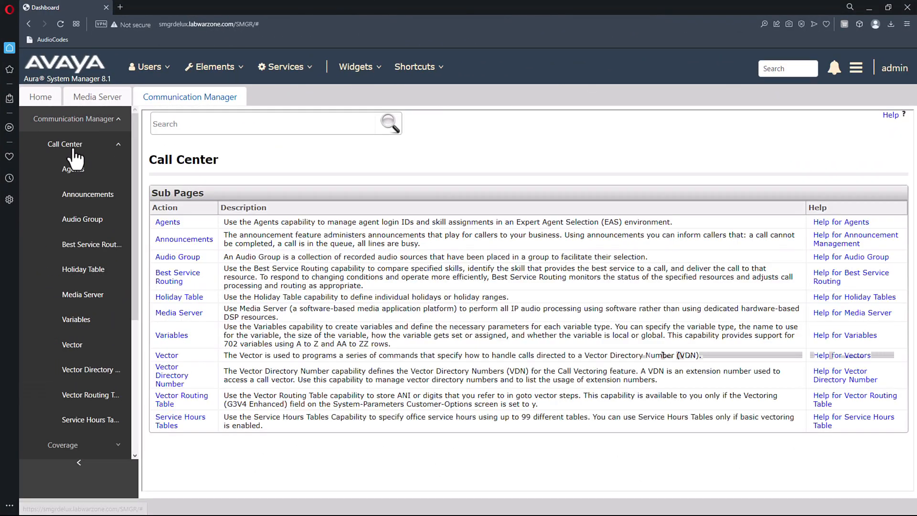
{"action": "left_click", "coordinate": [88, 195]}
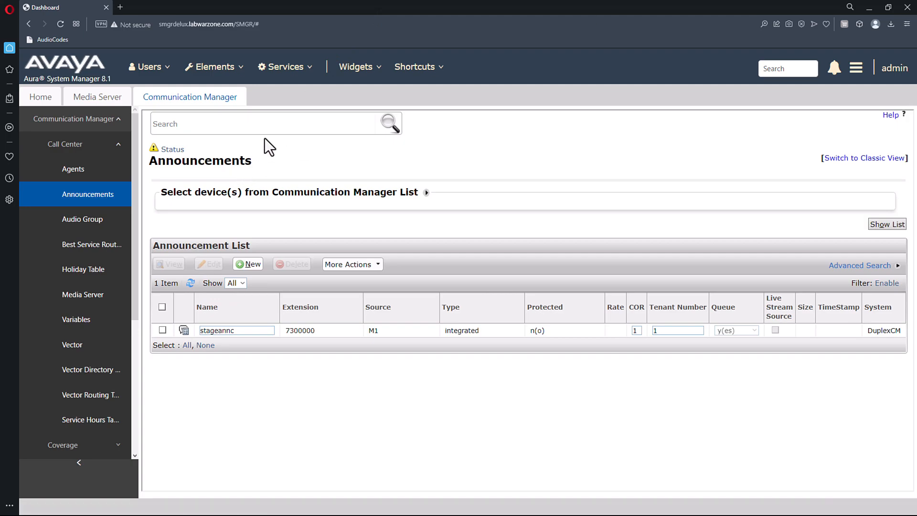
{"action": "left_click", "coordinate": [296, 68]}
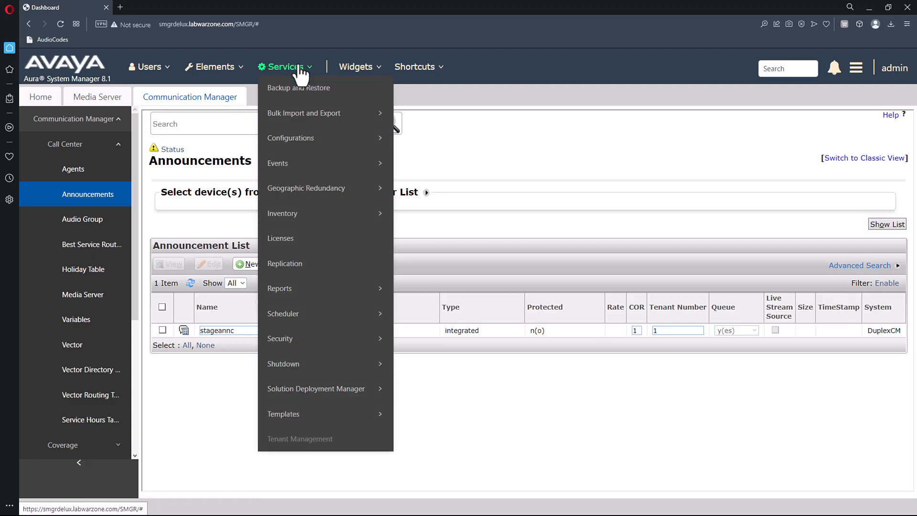
Run an immediate incremental sync of DuplexCM, then reopen Announcements showing stageannc at size 46.
{"action": "mouse_move", "coordinate": [315, 224]}
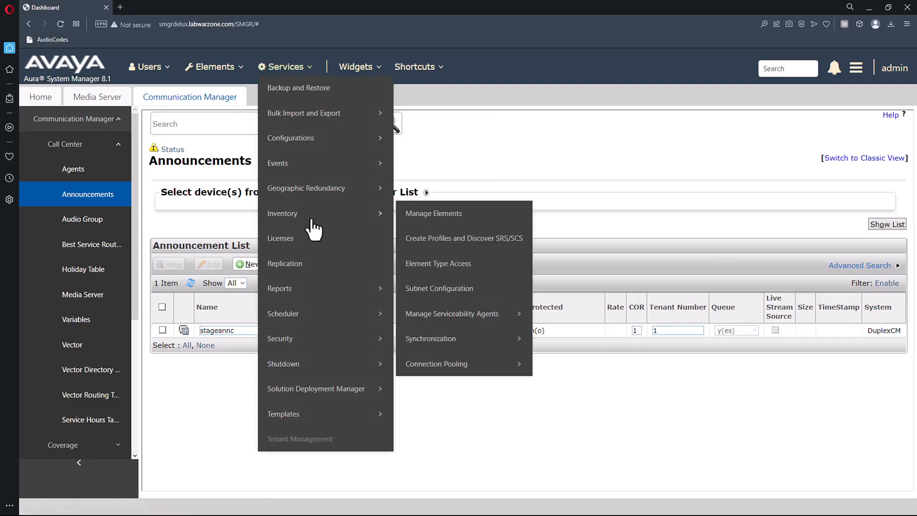
{"action": "mouse_move", "coordinate": [447, 343]}
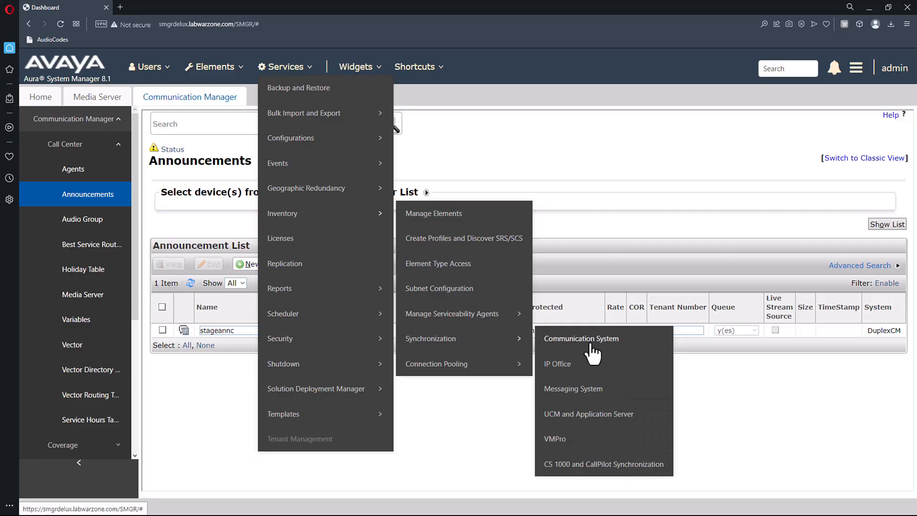
{"action": "left_click", "coordinate": [592, 344]}
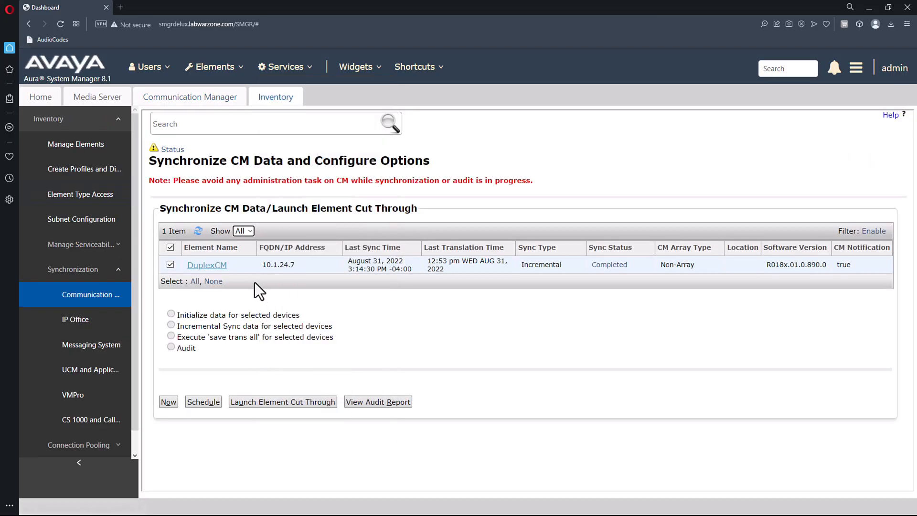
{"action": "left_click", "coordinate": [170, 247]}
{"action": "left_click", "coordinate": [170, 264]}
{"action": "left_click", "coordinate": [168, 403]}
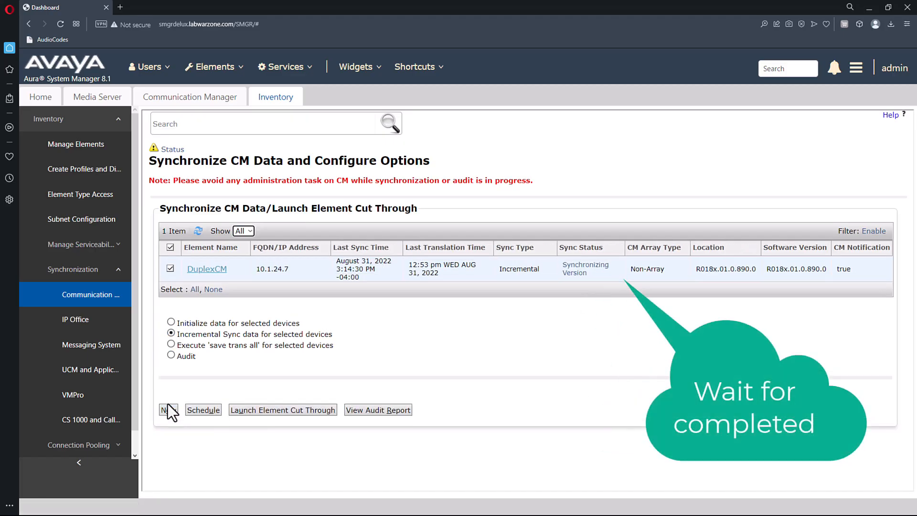
{"action": "left_click", "coordinate": [198, 231]}
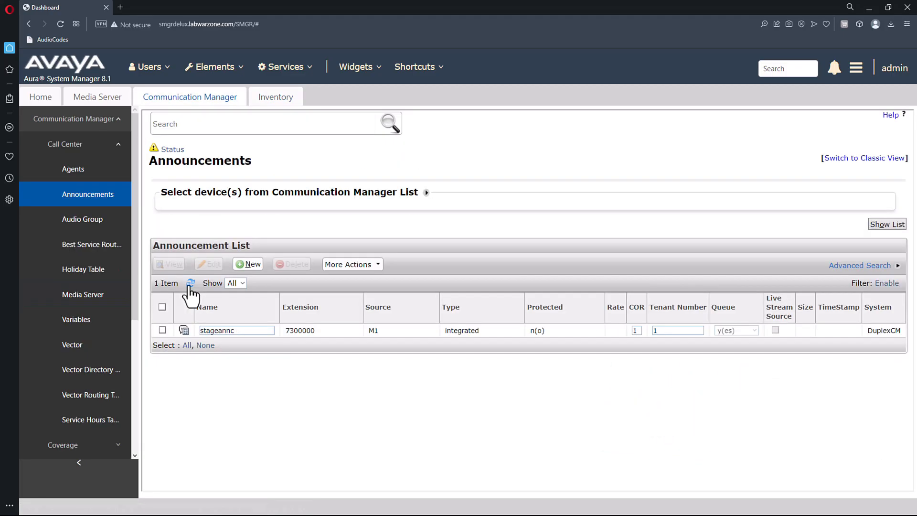
{"action": "left_click", "coordinate": [191, 285]}
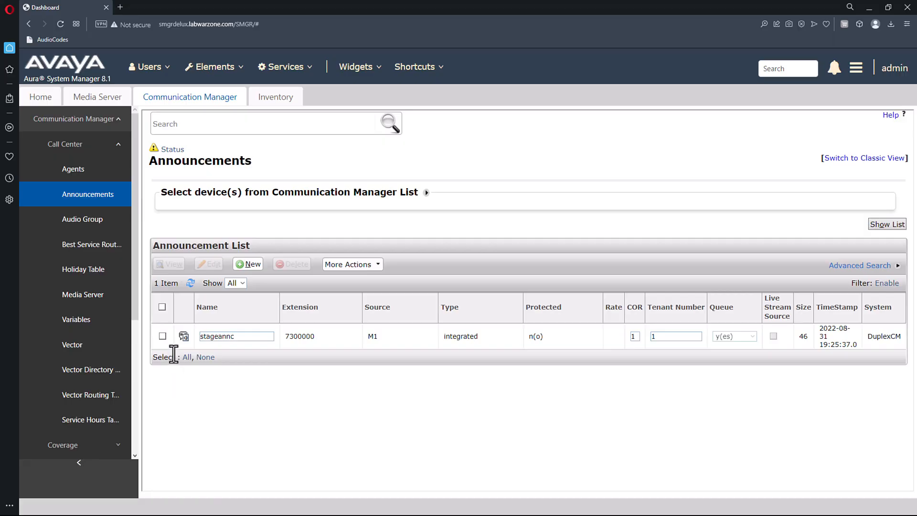
Back up the stageannc announcement through More Actions.
{"action": "left_click", "coordinate": [163, 337]}
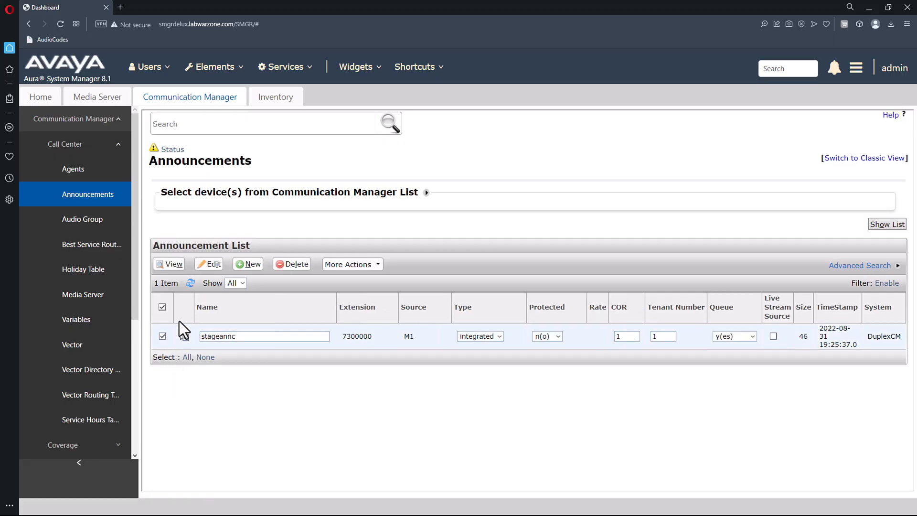
{"action": "left_click", "coordinate": [377, 264]}
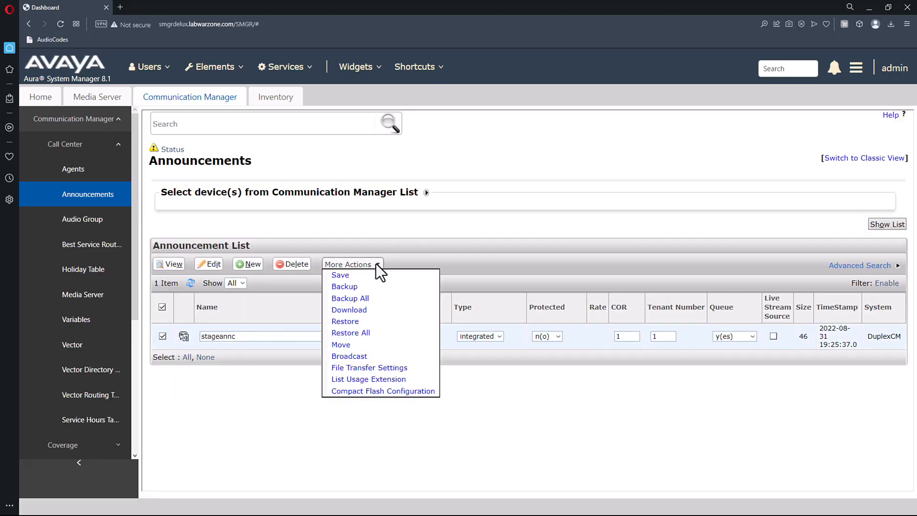
{"action": "left_click", "coordinate": [349, 287]}
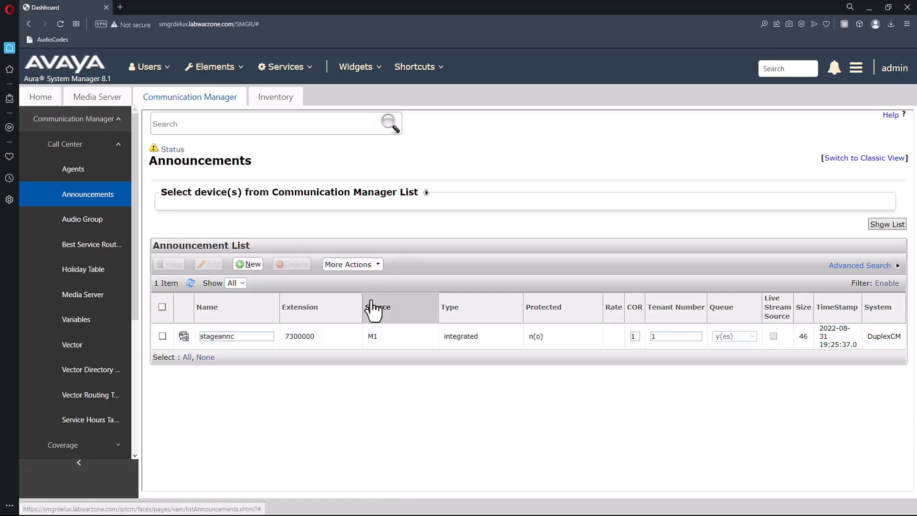
Download the backup Backup_Both_DuplexCM_31_08_2022_15_28_09.zip from the backed-up announcement list.
{"action": "left_click", "coordinate": [377, 265]}
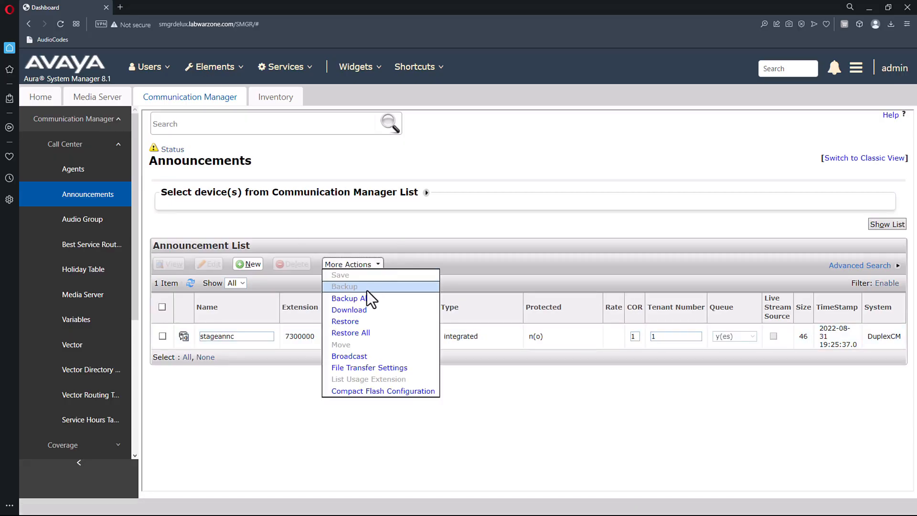
{"action": "left_click", "coordinate": [363, 312]}
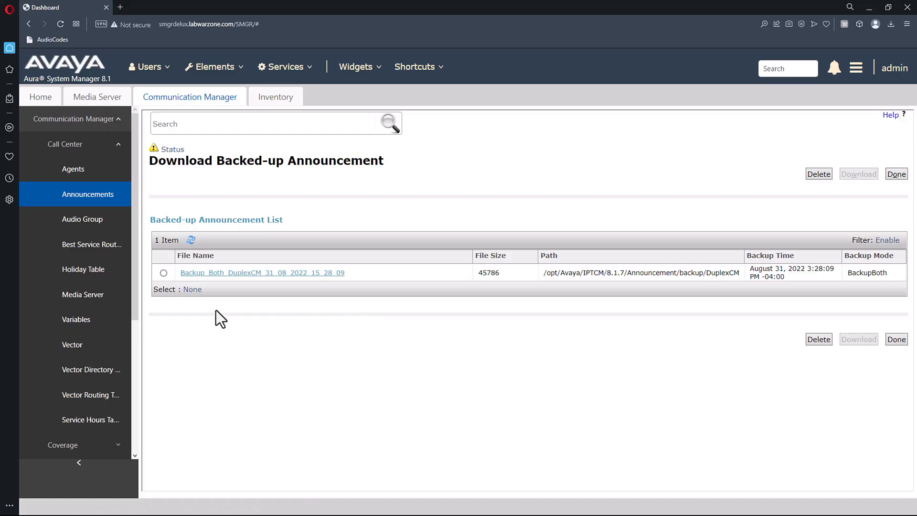
{"action": "left_click", "coordinate": [196, 273]}
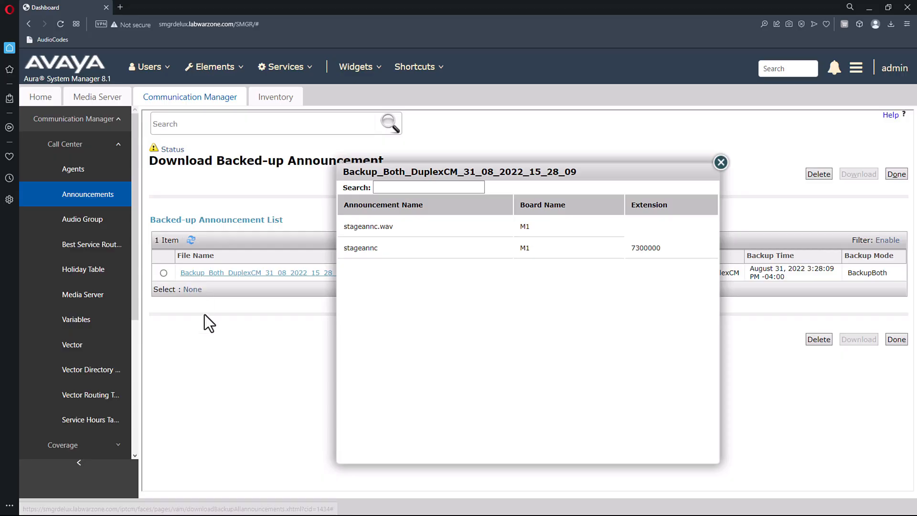
{"action": "left_click", "coordinate": [722, 163]}
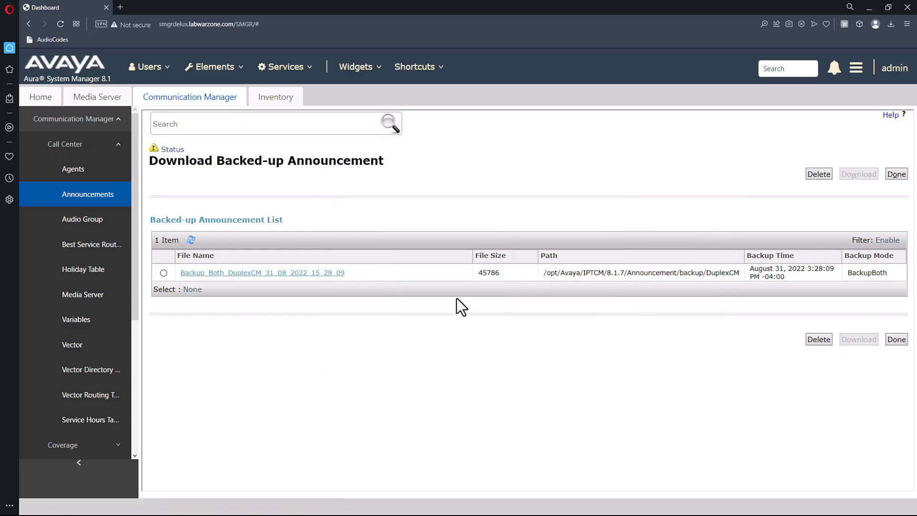
{"action": "left_click", "coordinate": [164, 273]}
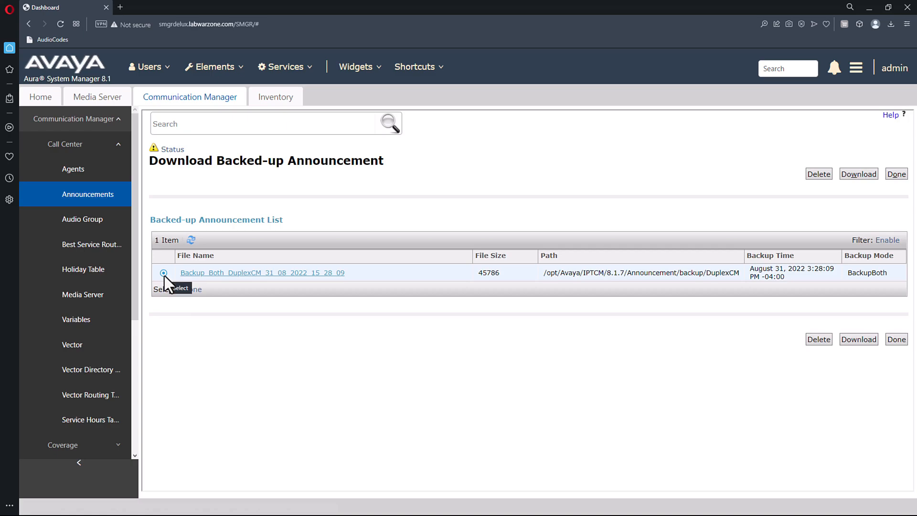
{"action": "left_click", "coordinate": [862, 342]}
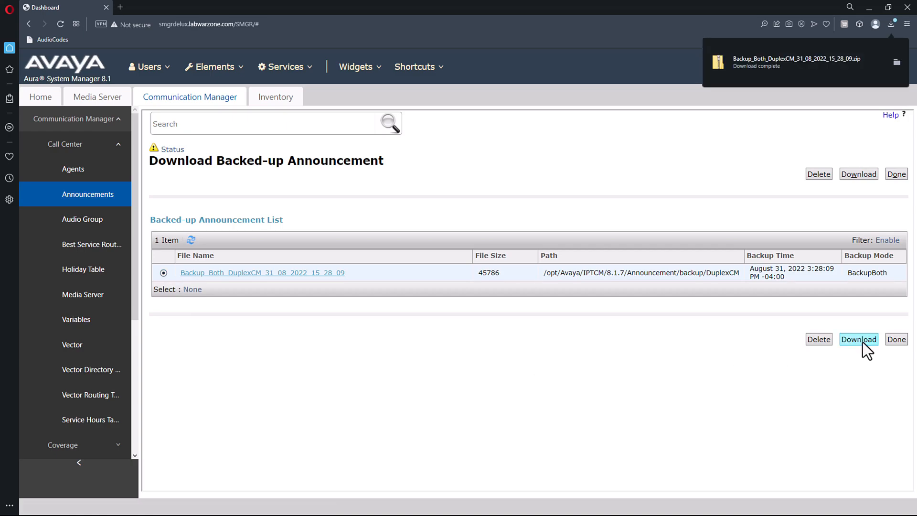
Extract the downloaded backup zip into its default folder.
{"action": "left_click", "coordinate": [892, 63]}
{"action": "right_click", "coordinate": [359, 176]}
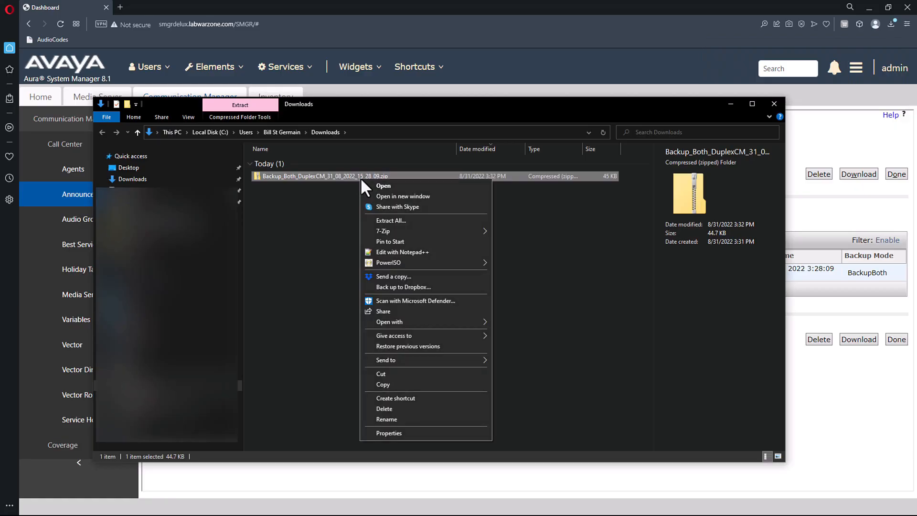
{"action": "left_click", "coordinate": [405, 220]}
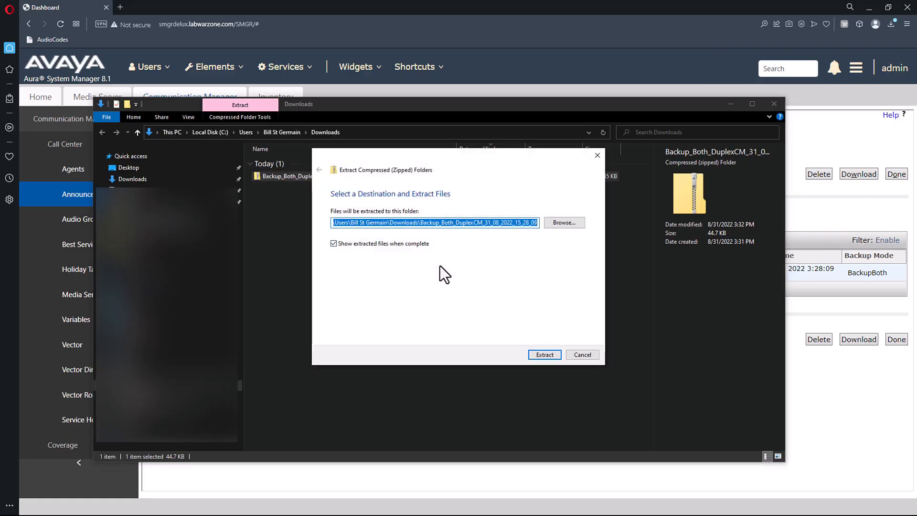
{"action": "left_click", "coordinate": [548, 353]}
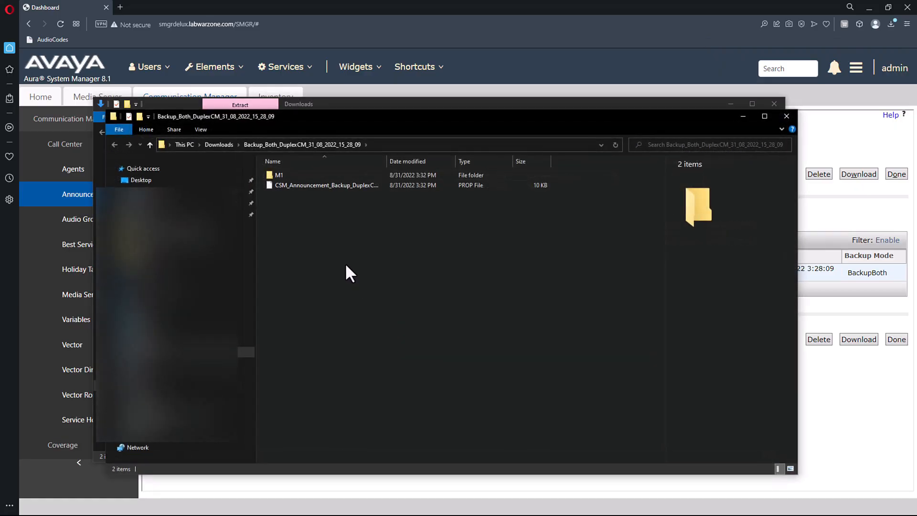
{"action": "left_click_drag", "start_coordinate": [387, 162], "coordinate": [473, 162]}
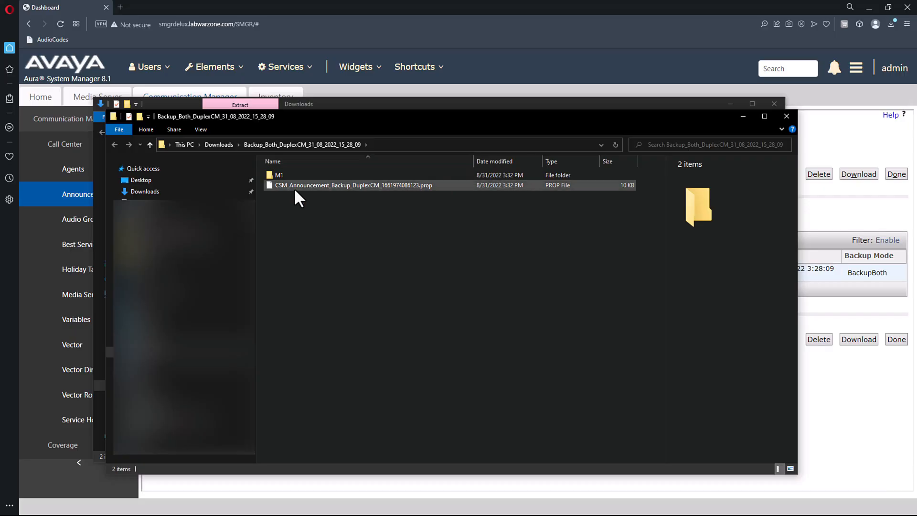
Rename M1's stageannc.wav to BitTrainingSystems.wav and minimize Explorer to return to the browser.
{"action": "double_click", "coordinate": [288, 174]}
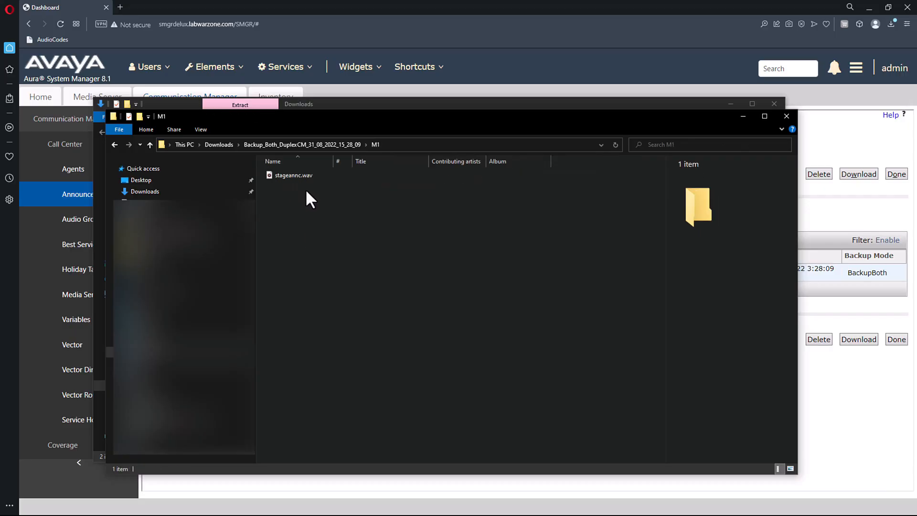
{"action": "left_click", "coordinate": [303, 177]}
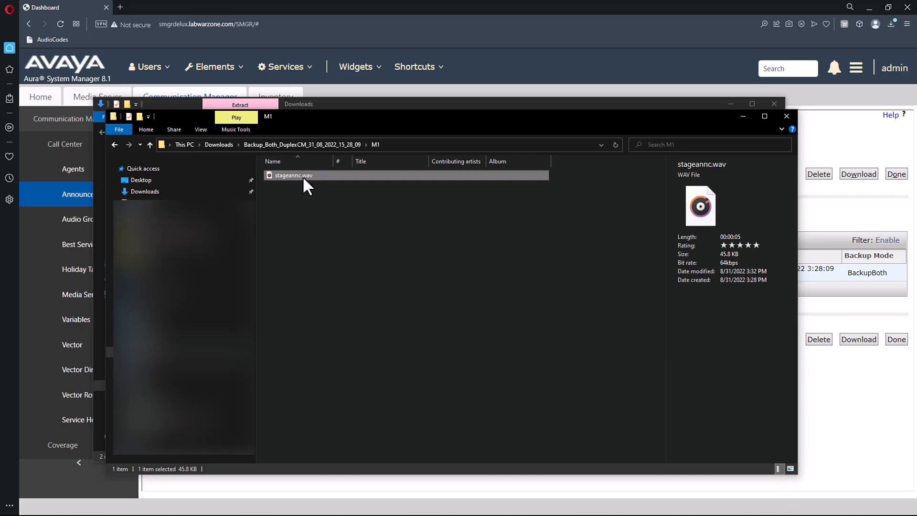
{"action": "right_click", "coordinate": [304, 177]}
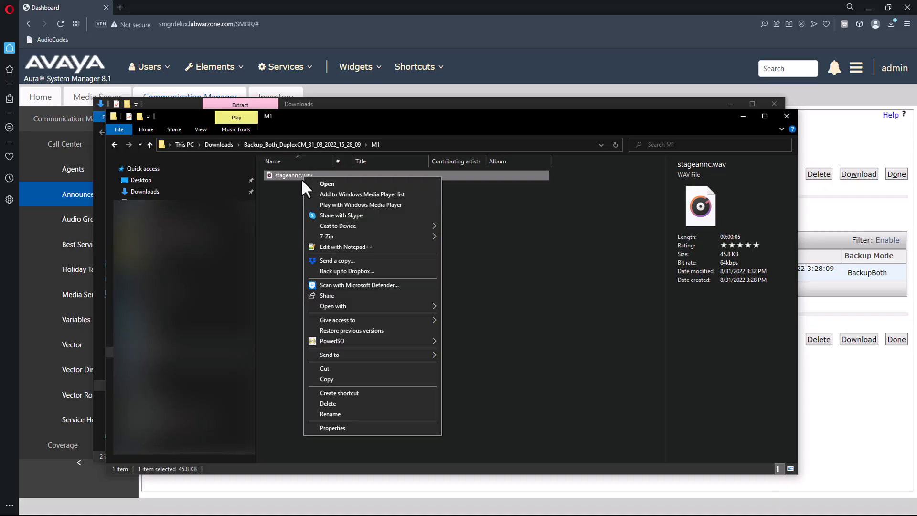
{"action": "left_click", "coordinate": [338, 414]}
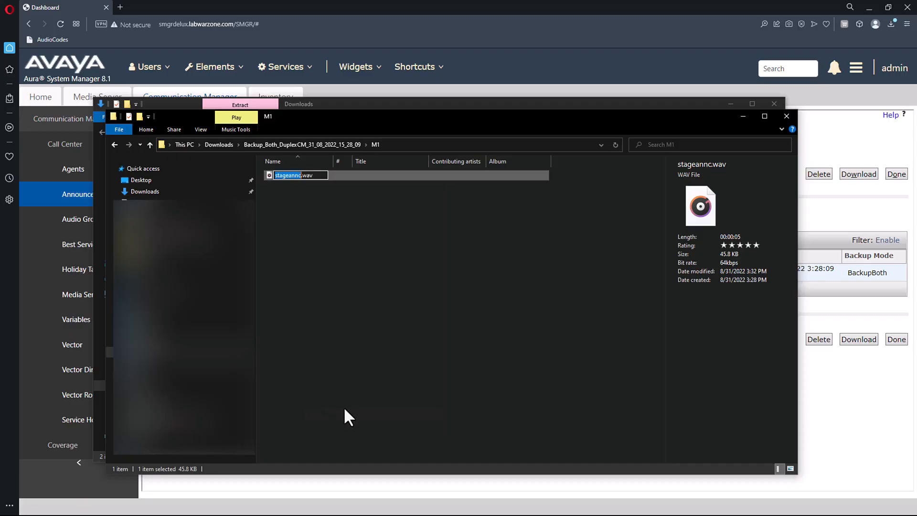
{"action": "type", "text": "BitTrainingSystems"}
{"action": "left_click_drag", "start_coordinate": [323, 175], "coordinate": [254, 176]}
{"action": "key", "text": "ctrl+c"}
{"action": "left_click", "coordinate": [319, 232]}
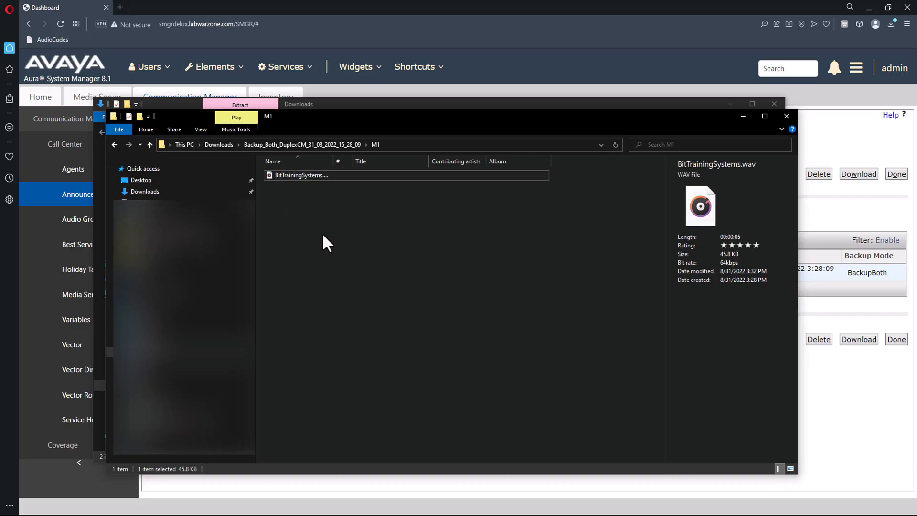
{"action": "left_click", "coordinate": [744, 118]}
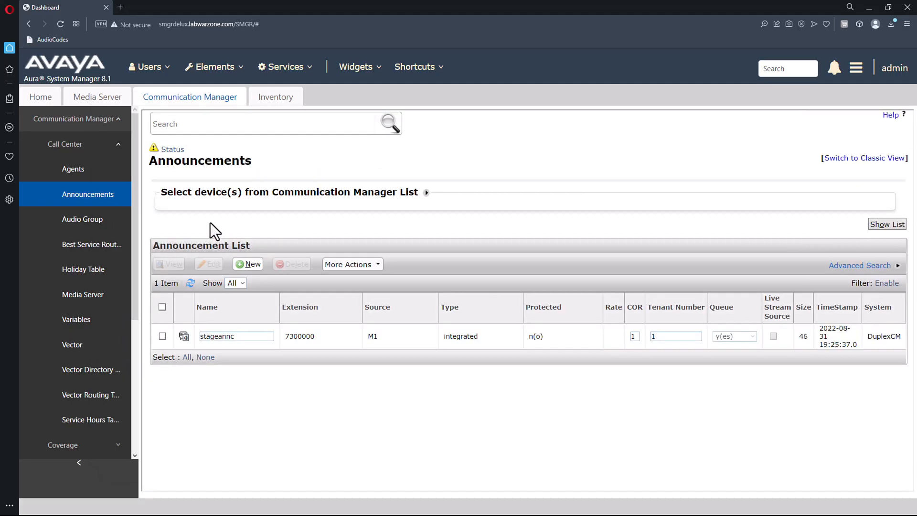
Create audio group 1 named 'AAMS One and Two' with M2 as a member.
{"action": "left_click", "coordinate": [85, 221]}
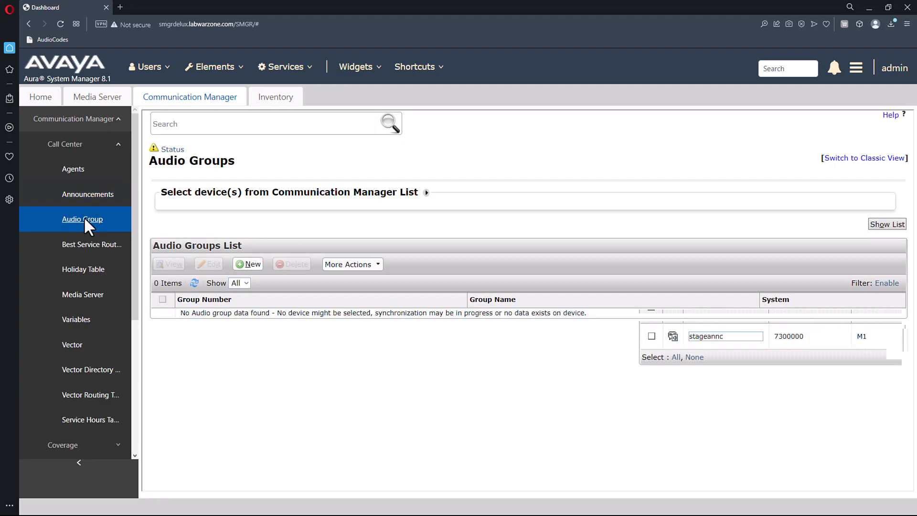
{"action": "left_click", "coordinate": [249, 264]}
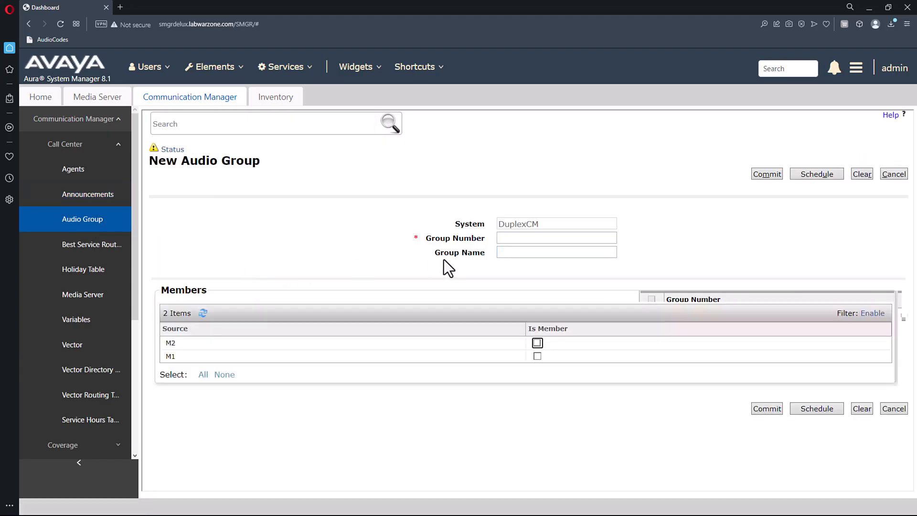
{"action": "left_click", "coordinate": [526, 239]}
{"action": "type", "text": "1"}
{"action": "left_click", "coordinate": [526, 253]}
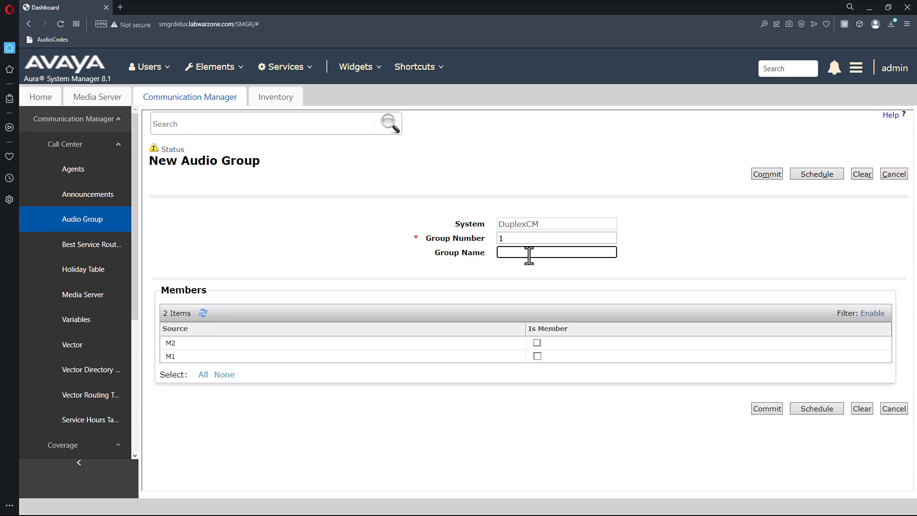
{"action": "type", "text": "AAMS One and Two"}
{"action": "left_click", "coordinate": [537, 343]}
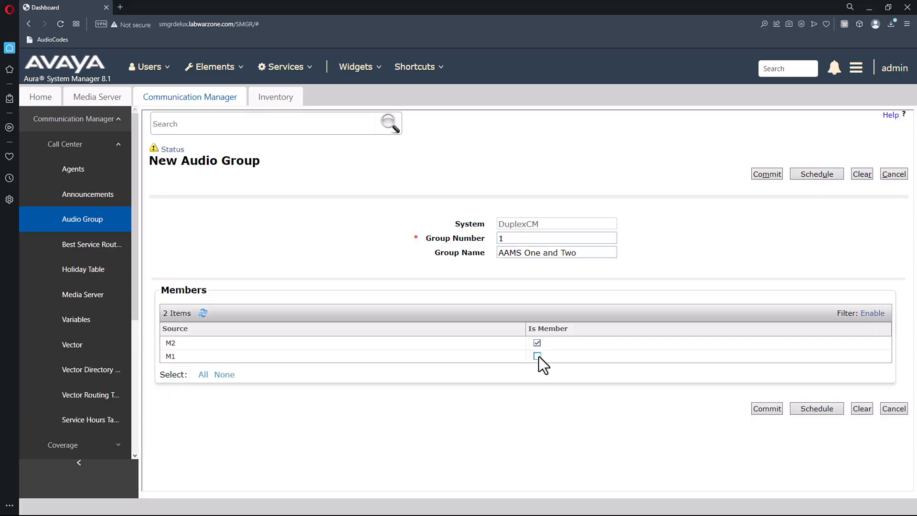
{"action": "left_click", "coordinate": [766, 410]}
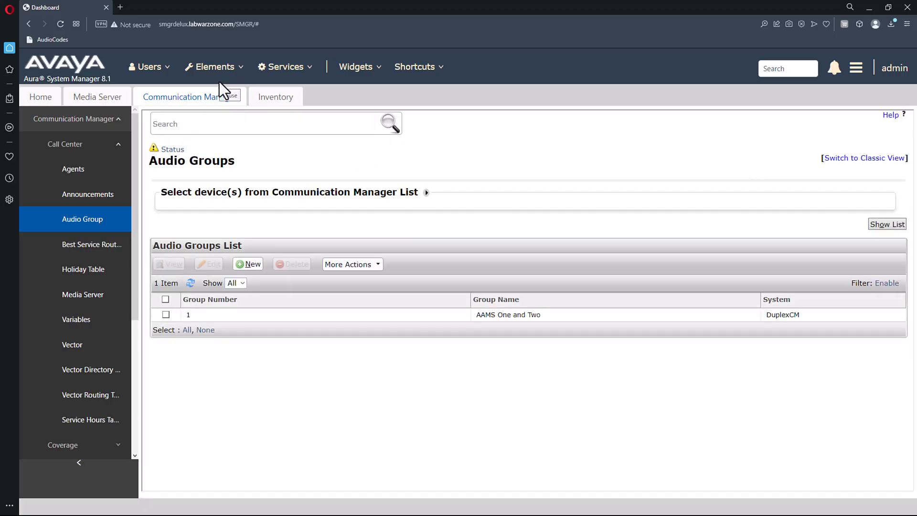
{"action": "left_click", "coordinate": [94, 195]}
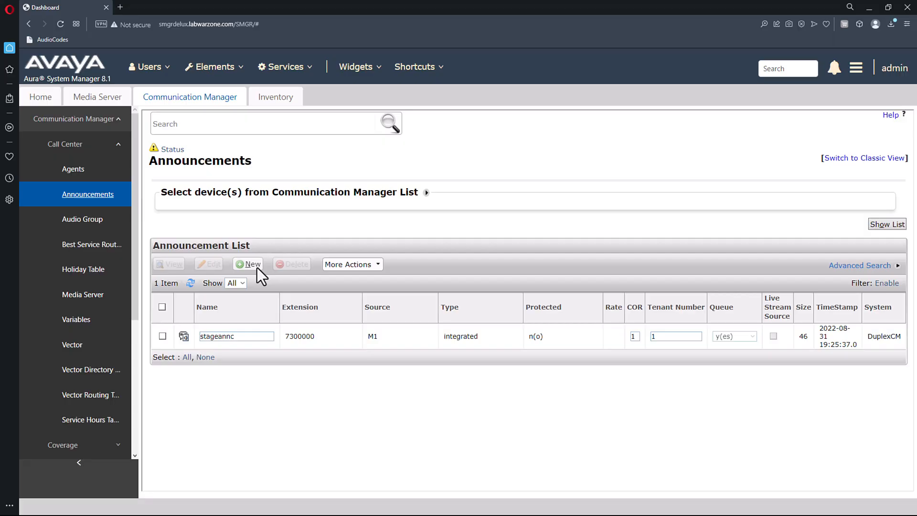
Start a new announcement named BitTrainingSystems with extension 7000005.
{"action": "left_click", "coordinate": [257, 268]}
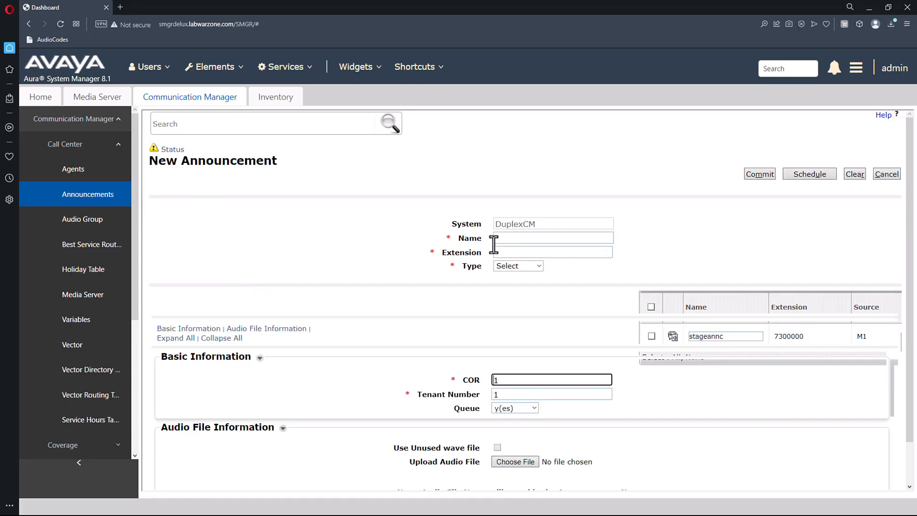
{"action": "left_click", "coordinate": [507, 239]}
{"action": "key", "text": "ctrl+v"}
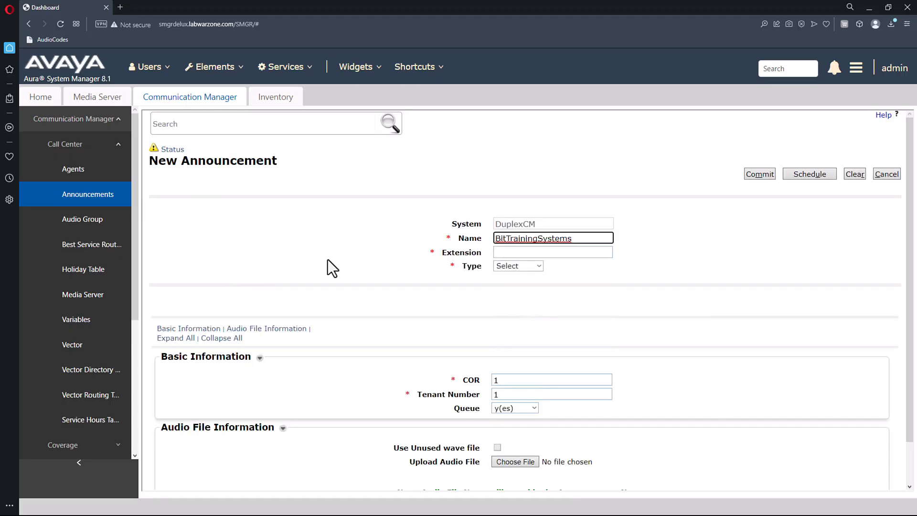
{"action": "left_click", "coordinate": [515, 252]}
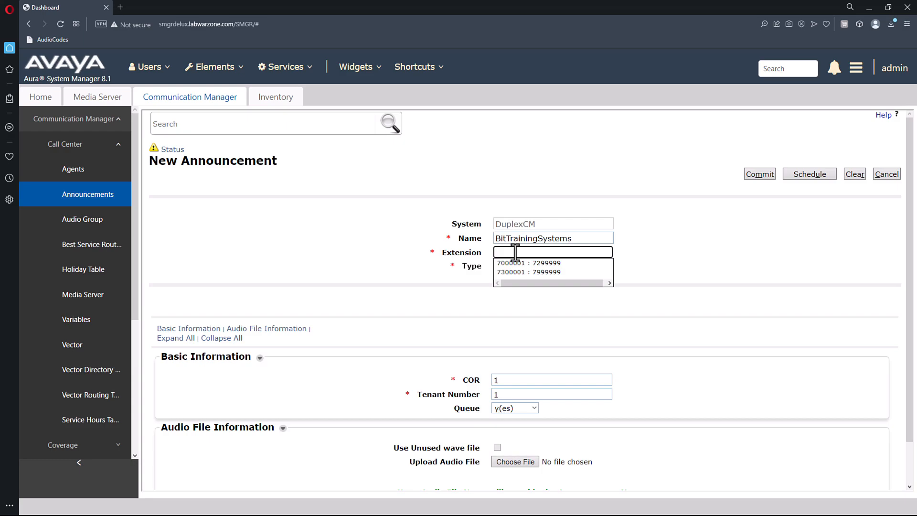
{"action": "left_click", "coordinate": [516, 263]}
{"action": "left_click", "coordinate": [549, 252]}
{"action": "key", "text": "BackSpace"}
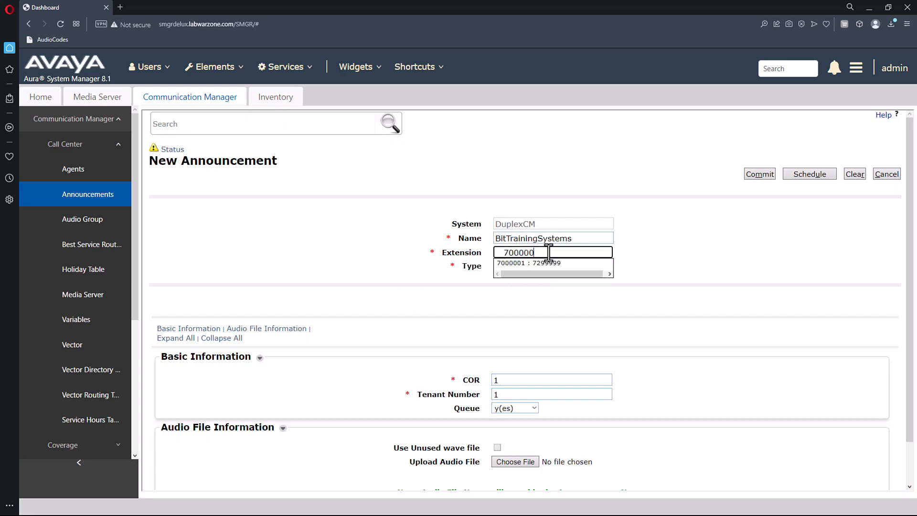
{"action": "type", "text": "5"}
{"action": "left_click", "coordinate": [557, 277]}
Set the announcement type to integrated and source to G1, then commit it.
{"action": "left_click", "coordinate": [539, 268]}
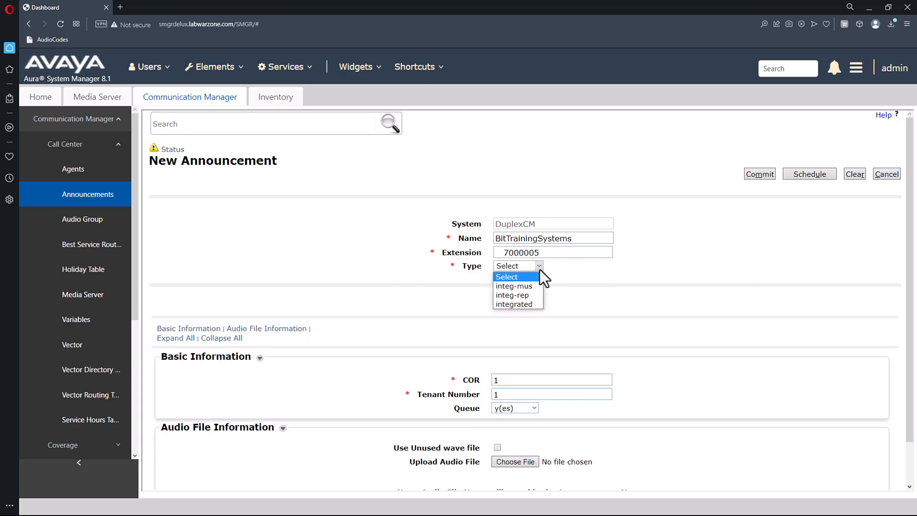
{"action": "left_click", "coordinate": [531, 303]}
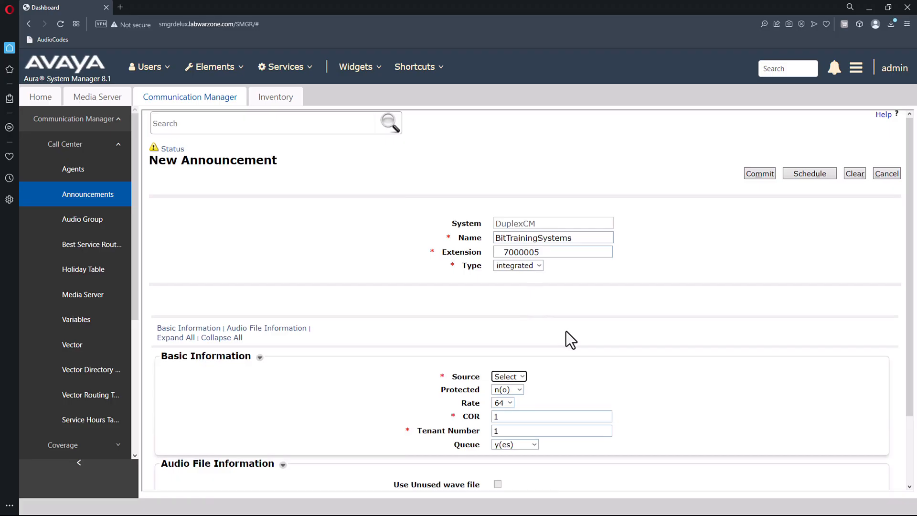
{"action": "scroll", "coordinate": [559, 335], "scroll_direction": "down", "scroll_amount": 1}
{"action": "left_click", "coordinate": [522, 330]}
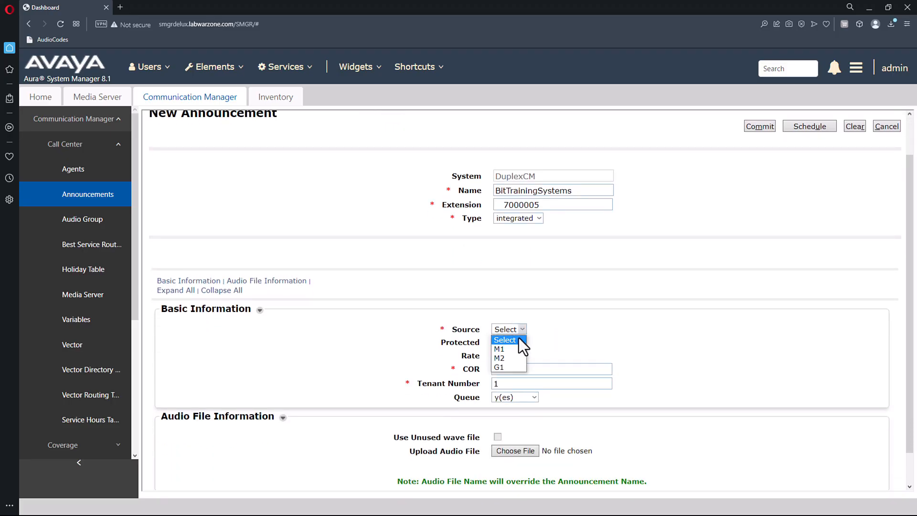
{"action": "left_click", "coordinate": [499, 367]}
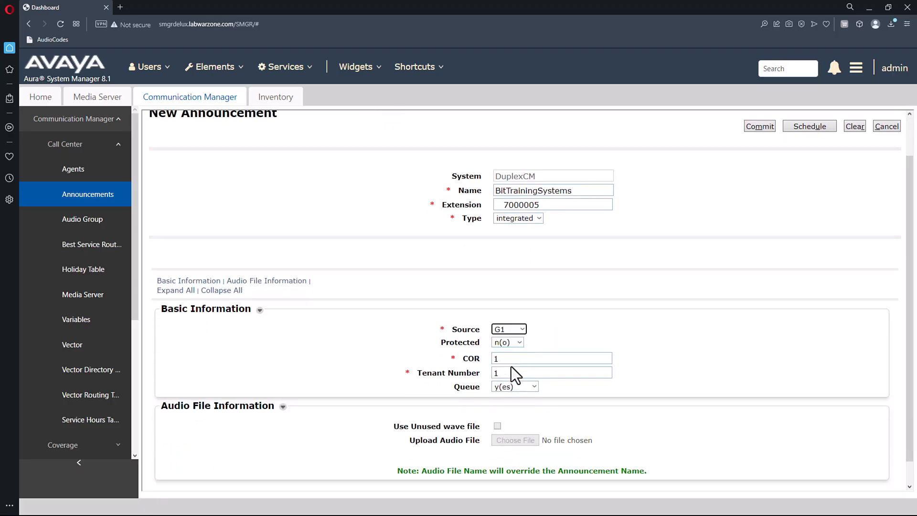
{"action": "left_click", "coordinate": [759, 164]}
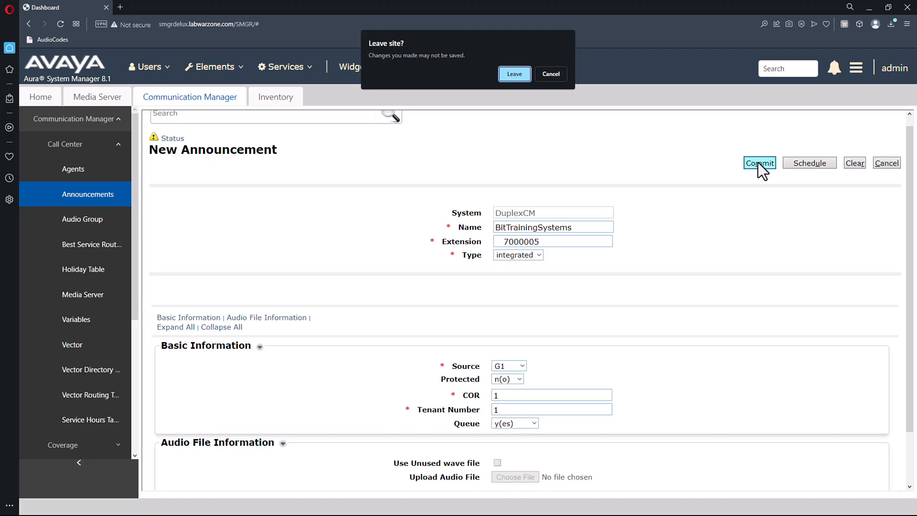
{"action": "left_click", "coordinate": [514, 74]}
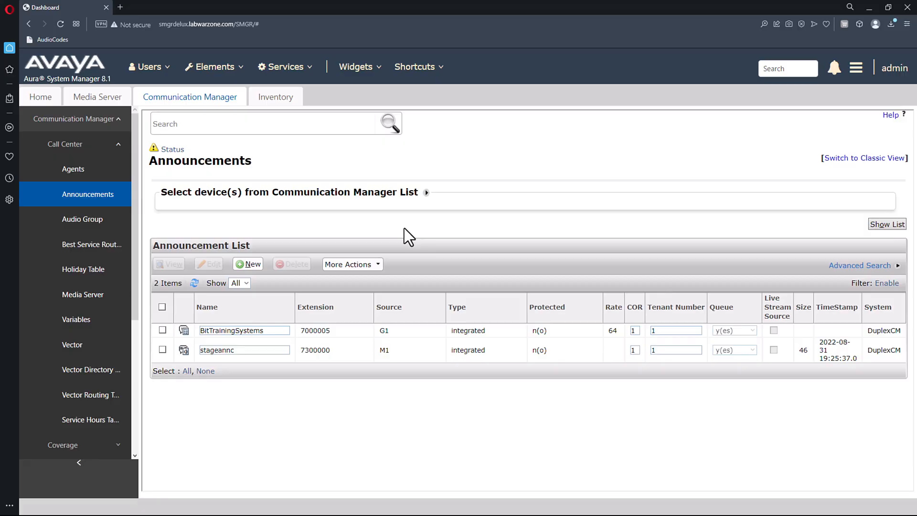
Broadcast BitTrainingSystems.wav immediately to both the M1 and M2 destinations.
{"action": "left_click", "coordinate": [382, 266]}
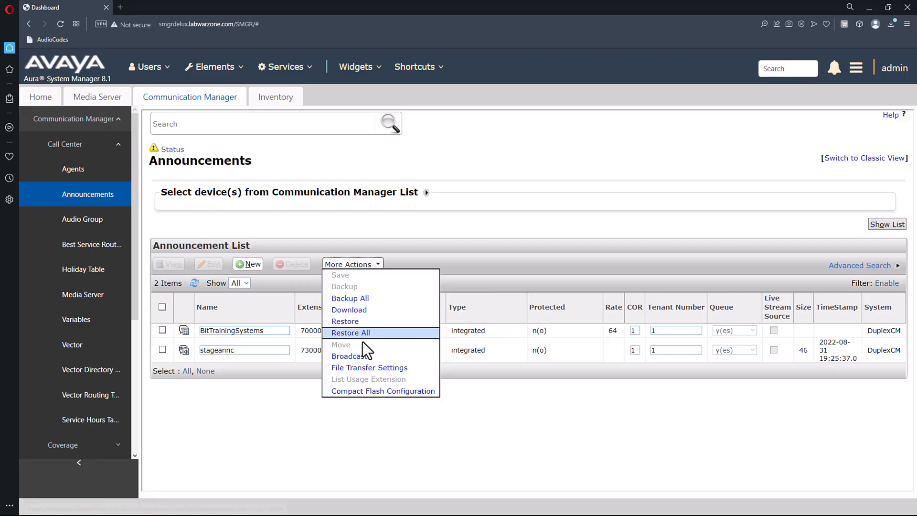
{"action": "left_click", "coordinate": [359, 359]}
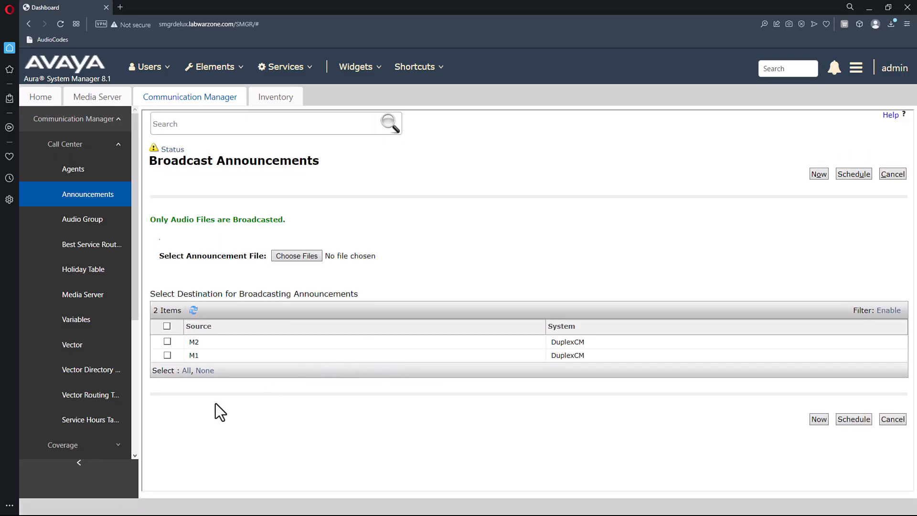
{"action": "left_click", "coordinate": [167, 326]}
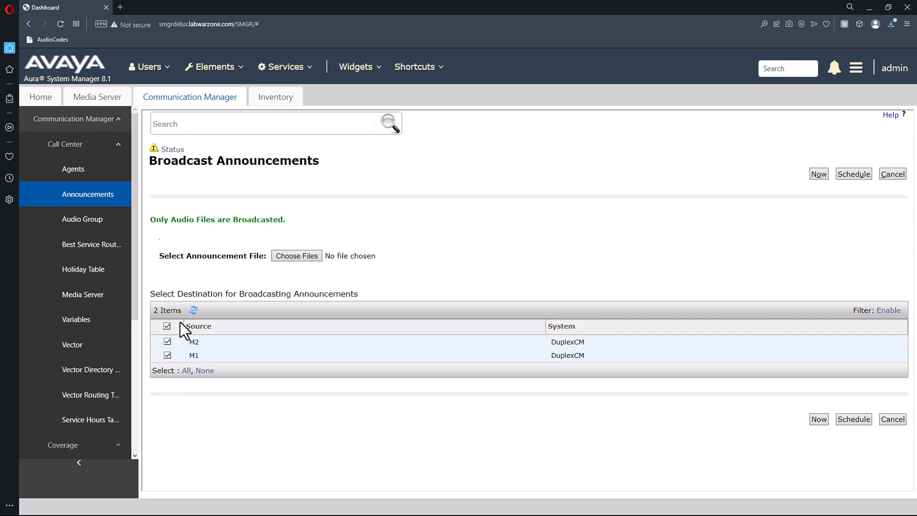
{"action": "left_click", "coordinate": [296, 256]}
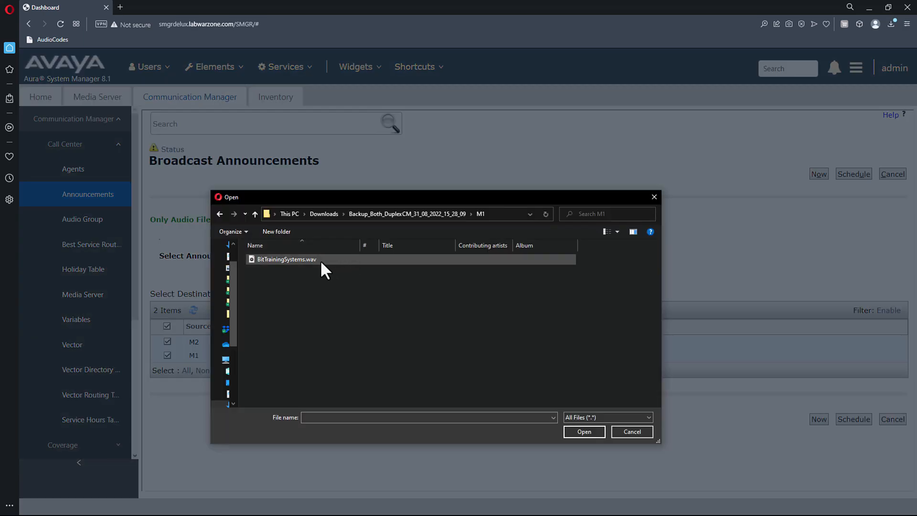
{"action": "left_click", "coordinate": [320, 260]}
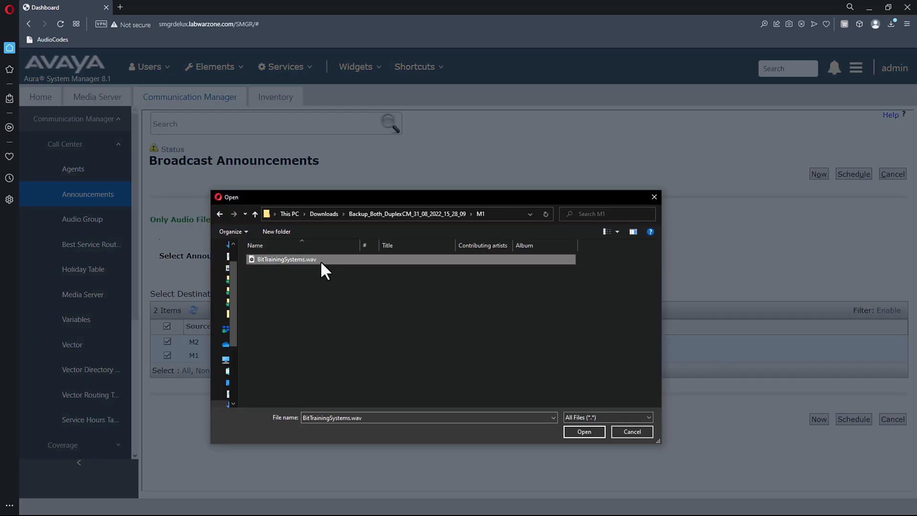
{"action": "left_click", "coordinate": [582, 431]}
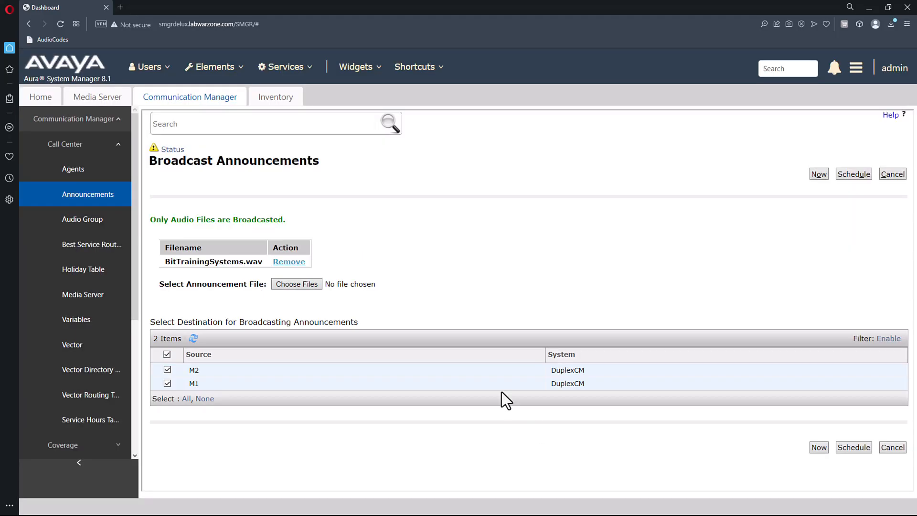
{"action": "left_click", "coordinate": [817, 449]}
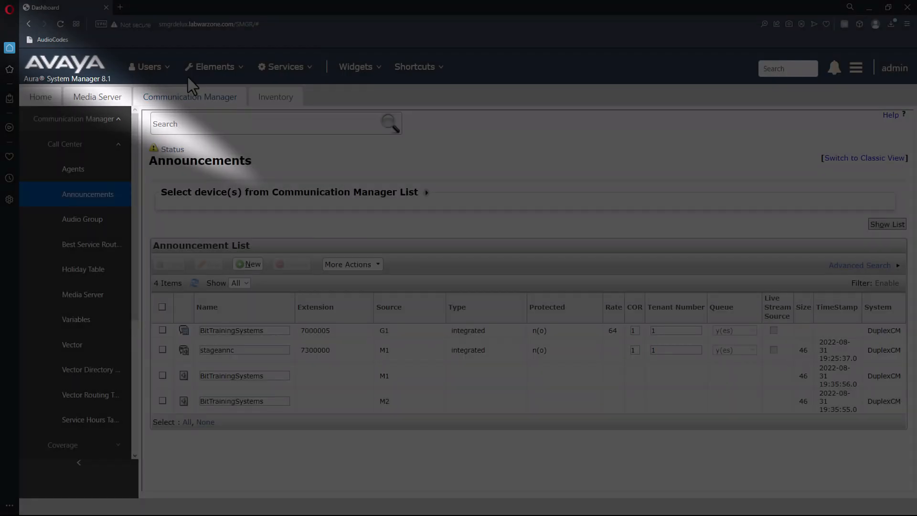
Open the AAMS1 and AAMS2 element managers, then select AAMS1's Communication Manager namespace.
{"action": "left_click", "coordinate": [103, 98]}
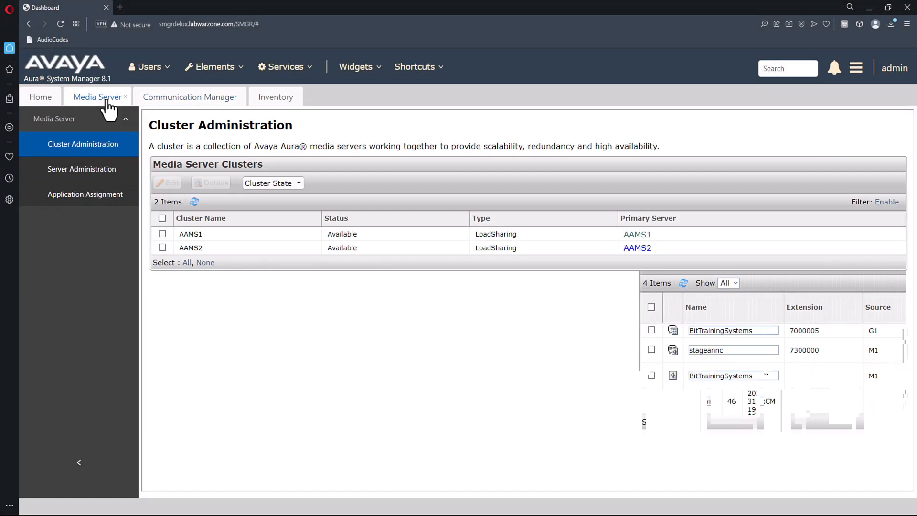
{"action": "left_click", "coordinate": [633, 235]}
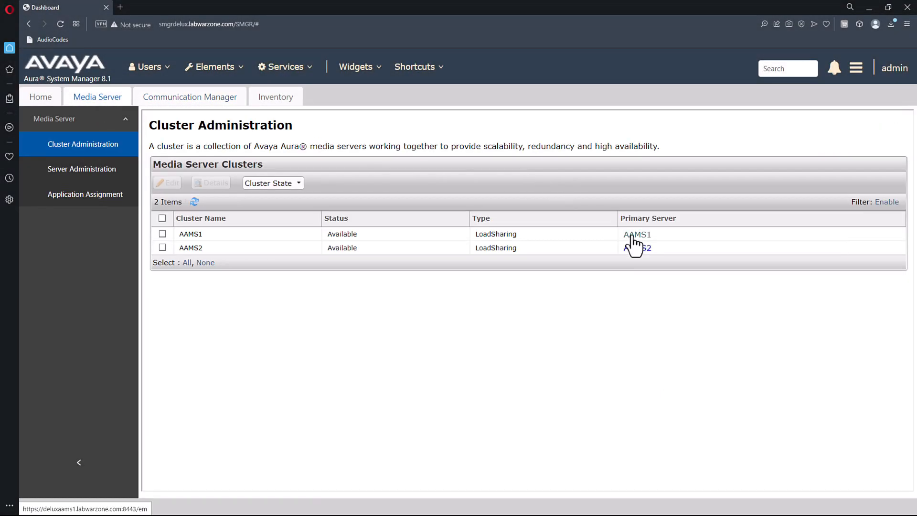
{"action": "left_click", "coordinate": [54, 7]}
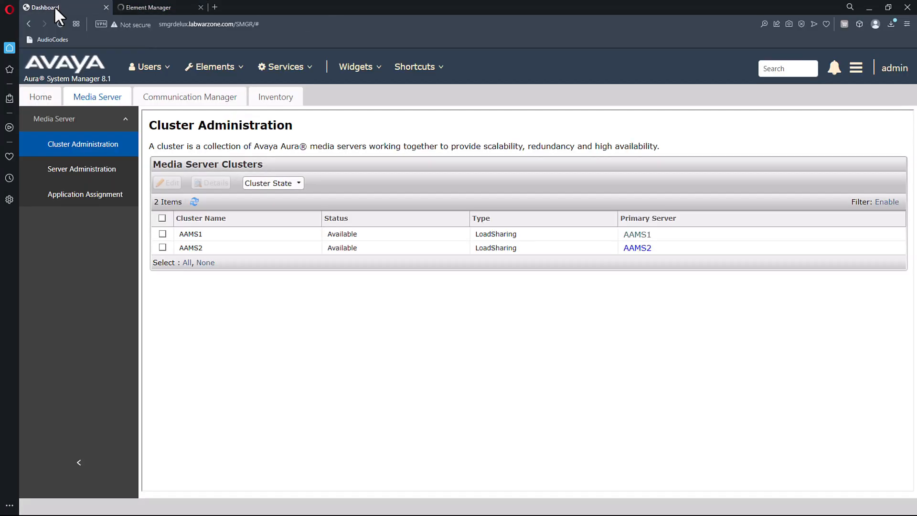
{"action": "left_click", "coordinate": [637, 249]}
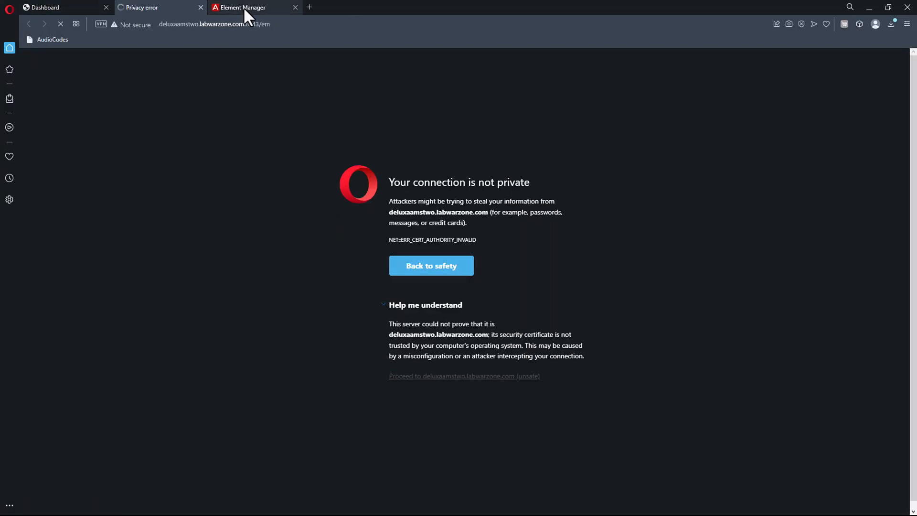
{"action": "left_click_drag", "start_coordinate": [243, 7], "coordinate": [152, 2]}
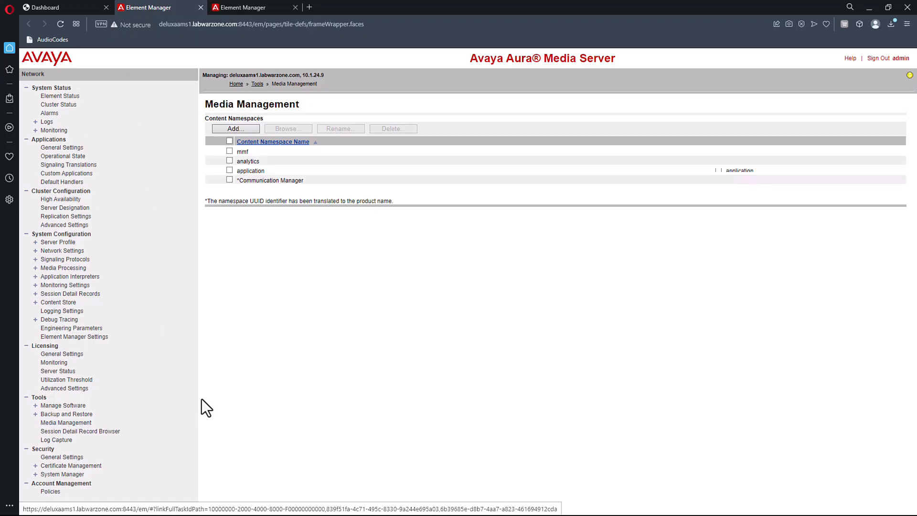
{"action": "left_click", "coordinate": [229, 181]}
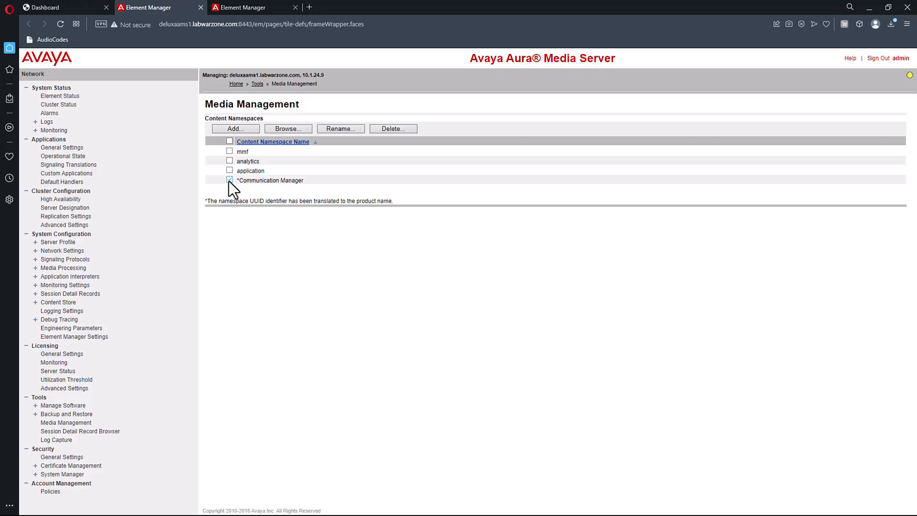
List the ANNC group's BitTrainingSystems file (audio/x-wav, 46938) and drag the PuTTY terminal over the browser.
{"action": "left_click", "coordinate": [287, 129]}
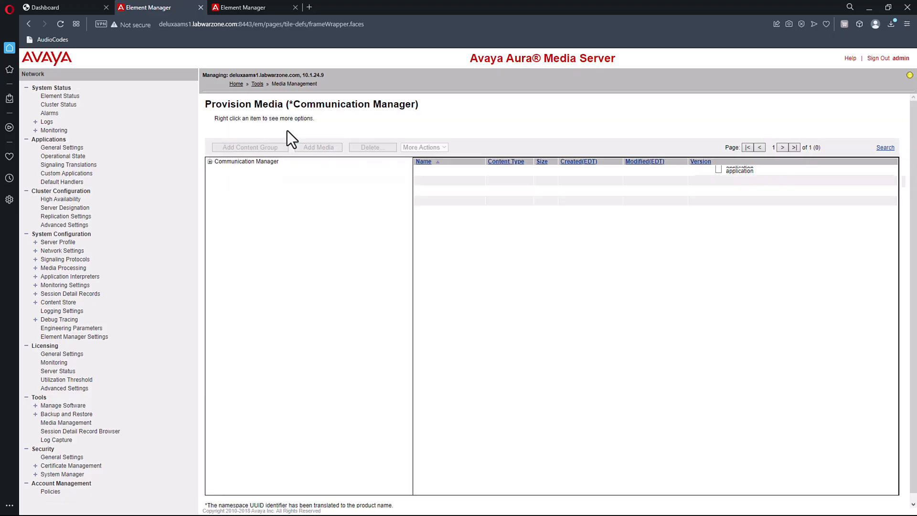
{"action": "left_click", "coordinate": [250, 171]}
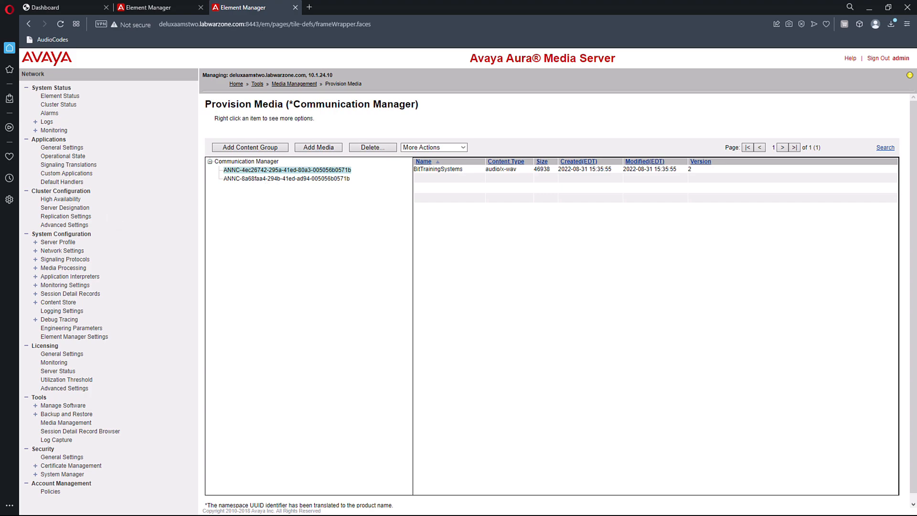
{"action": "left_click_drag", "start_coordinate": [424, 0], "coordinate": [664, 238]}
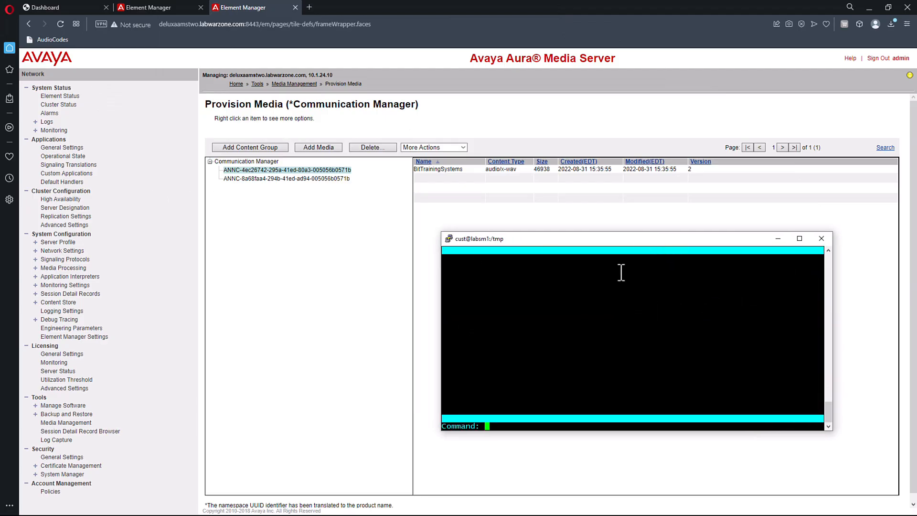
{"action": "type", "text": "display vector 3001"}
{"action": "key", "text": "Return"}
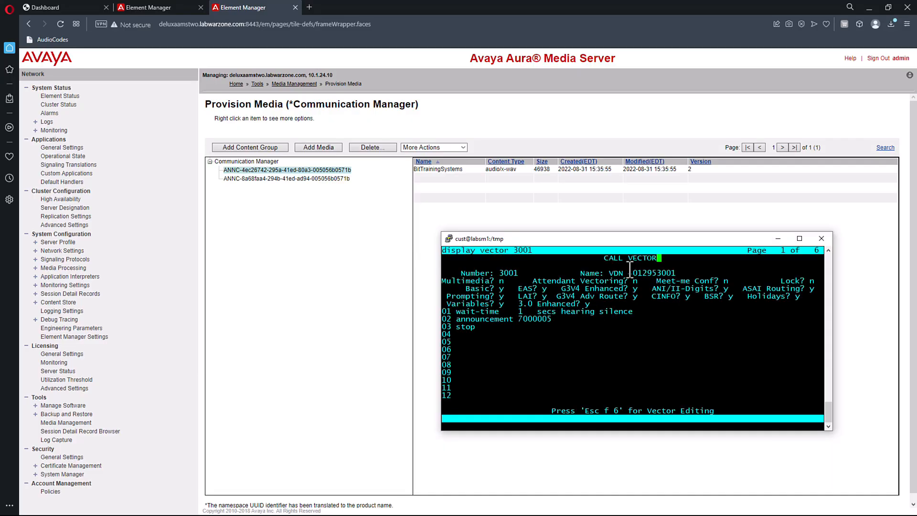
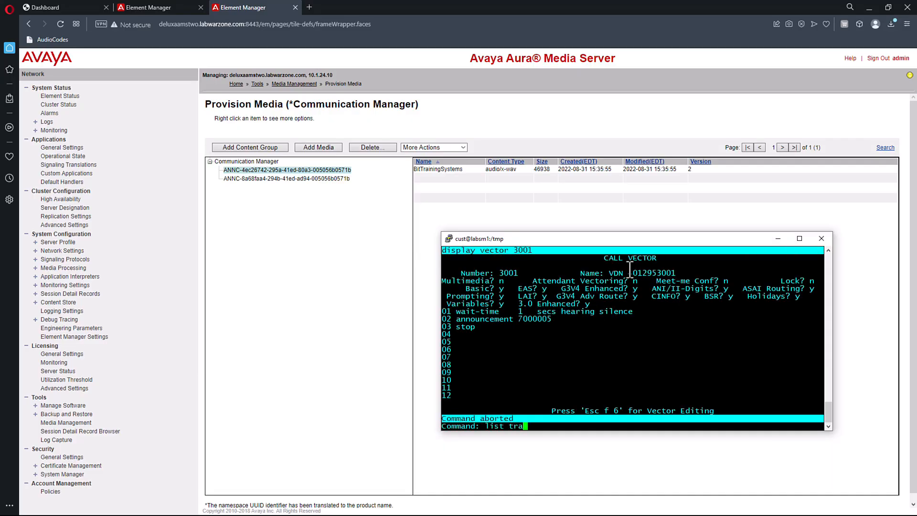
{"action": "key", "text": "Return"}
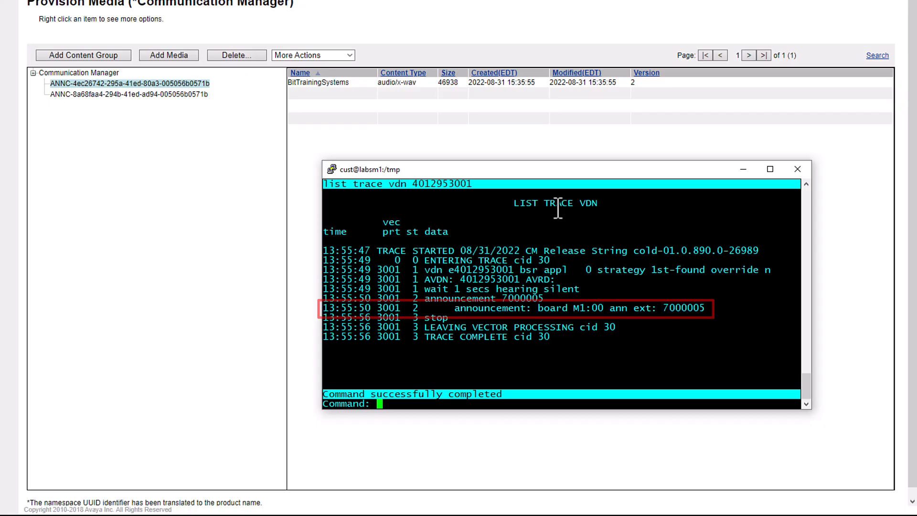
{"action": "type", "text": "R"}
{"action": "key", "text": "Return"}
{"action": "key", "text": "Return"}
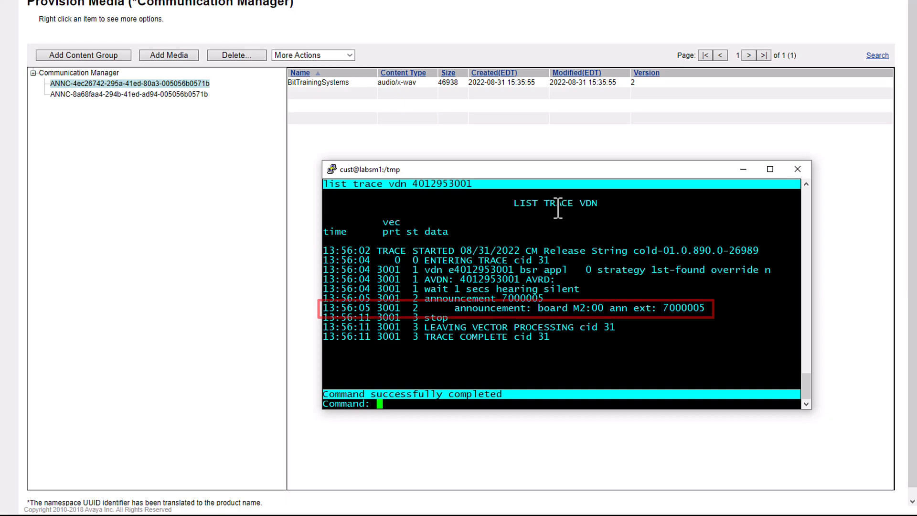
{"action": "type", "text": "R"}
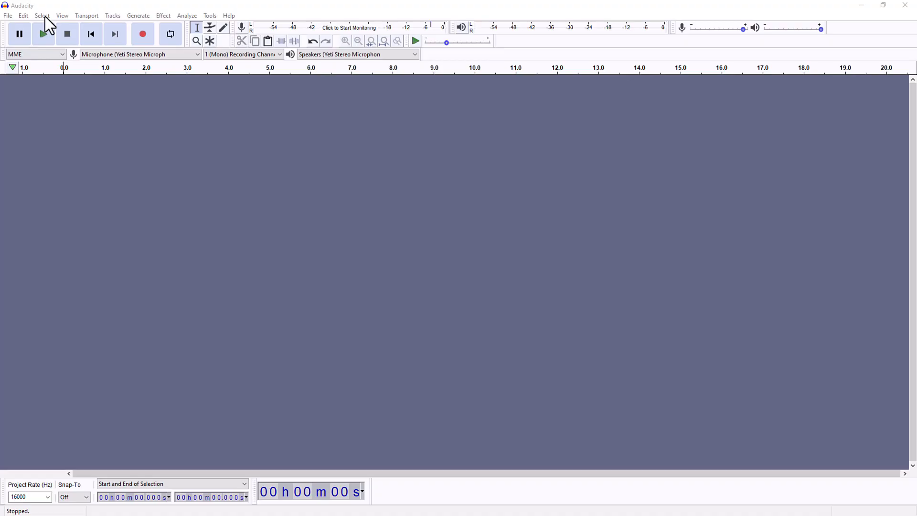
Confirm the 16000 Hz, 16-bit quality preferences and record the new announcement.
{"action": "left_click", "coordinate": [24, 16]}
{"action": "left_click", "coordinate": [50, 176]}
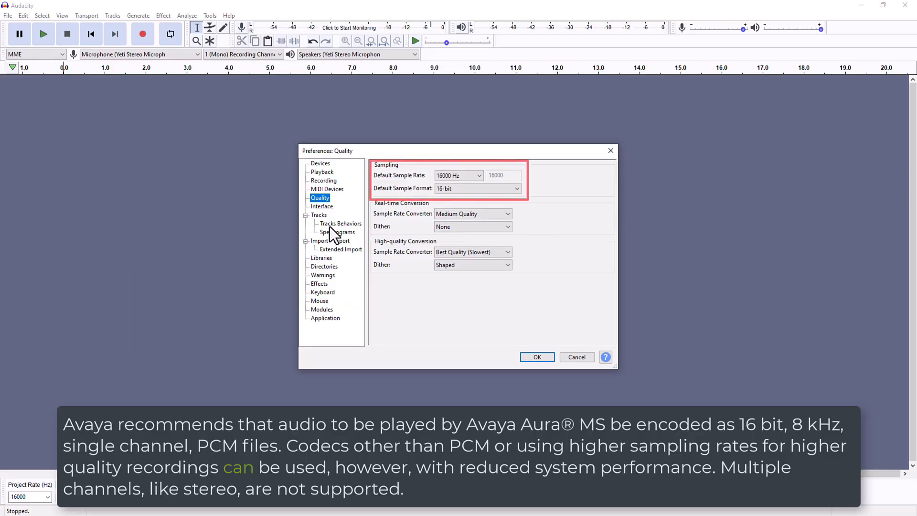
{"action": "left_click", "coordinate": [546, 358]}
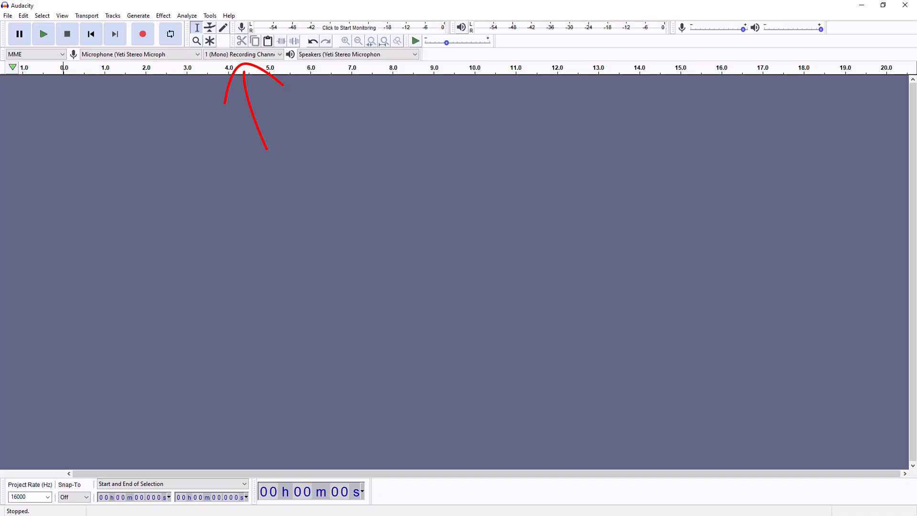
{"action": "left_click", "coordinate": [143, 34]}
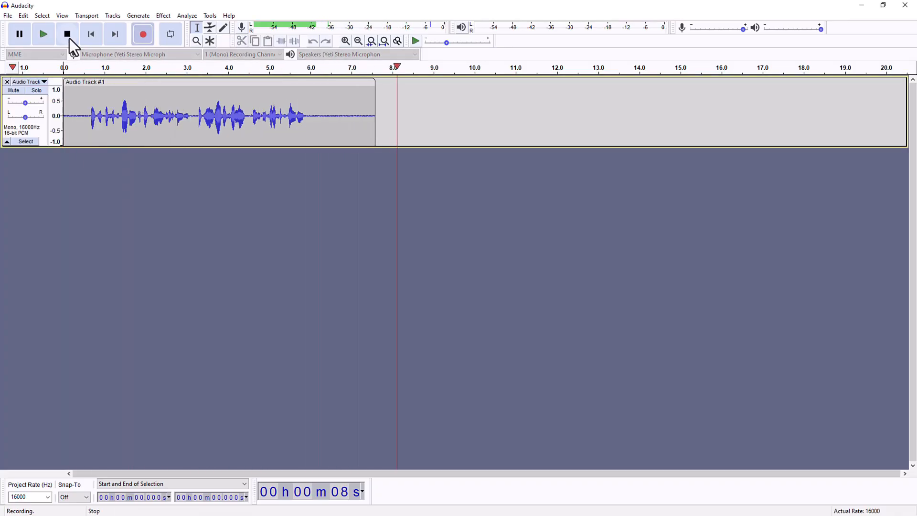
{"action": "left_click", "coordinate": [70, 38]}
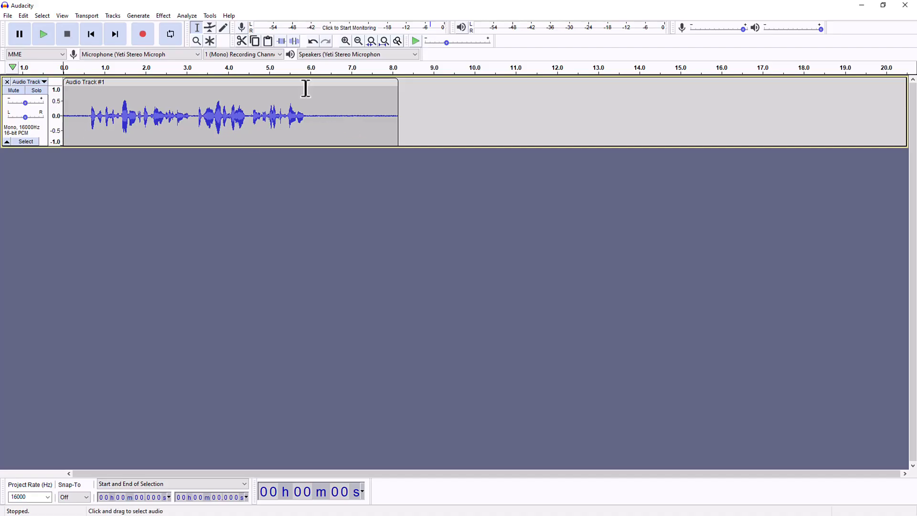
Delete the trailing and leading silence so the clip lasts about 5.4 seconds.
{"action": "left_click_drag", "start_coordinate": [312, 86], "coordinate": [403, 123]}
{"action": "right_click", "coordinate": [352, 123]}
{"action": "left_click", "coordinate": [373, 145]}
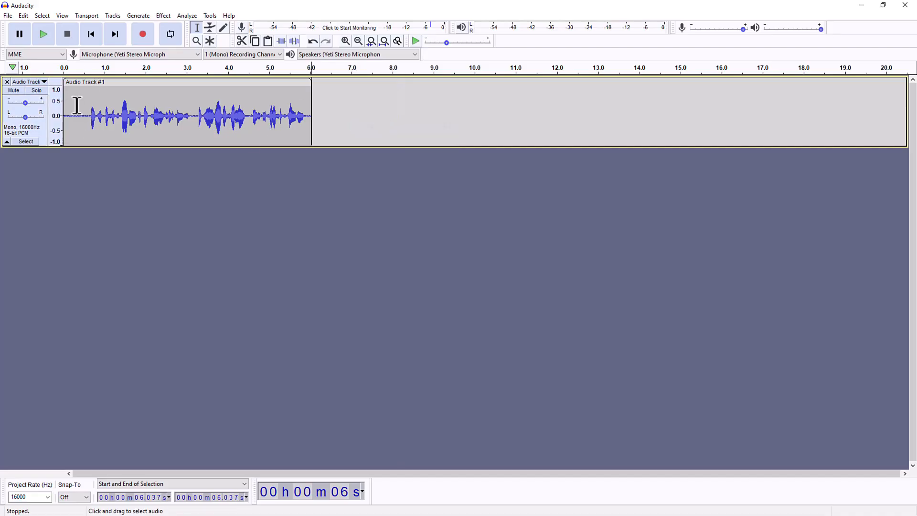
{"action": "left_click_drag", "start_coordinate": [89, 115], "coordinate": [62, 117]}
{"action": "right_click", "coordinate": [76, 127]}
{"action": "left_click", "coordinate": [98, 146]}
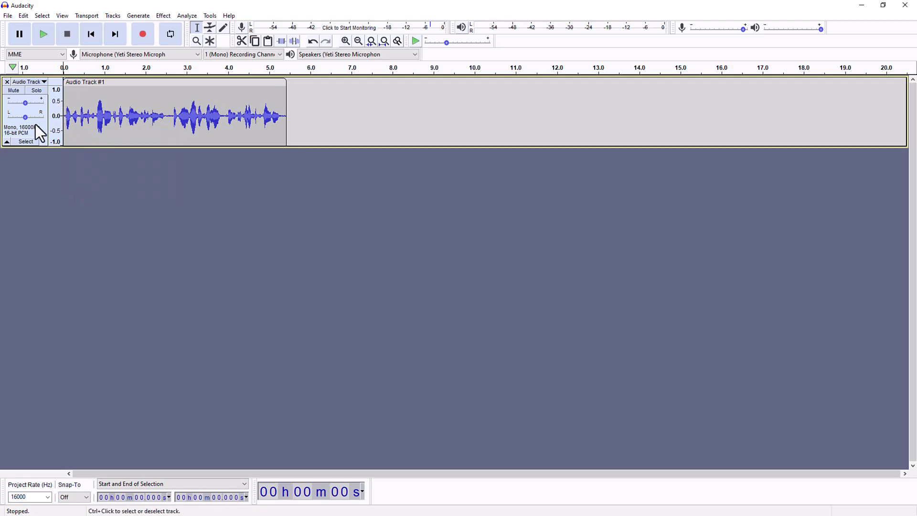
Export the recording as BitTrainingSystems.wav in Downloads with U-Law encoding, skipping metadata tags.
{"action": "left_click", "coordinate": [7, 18]}
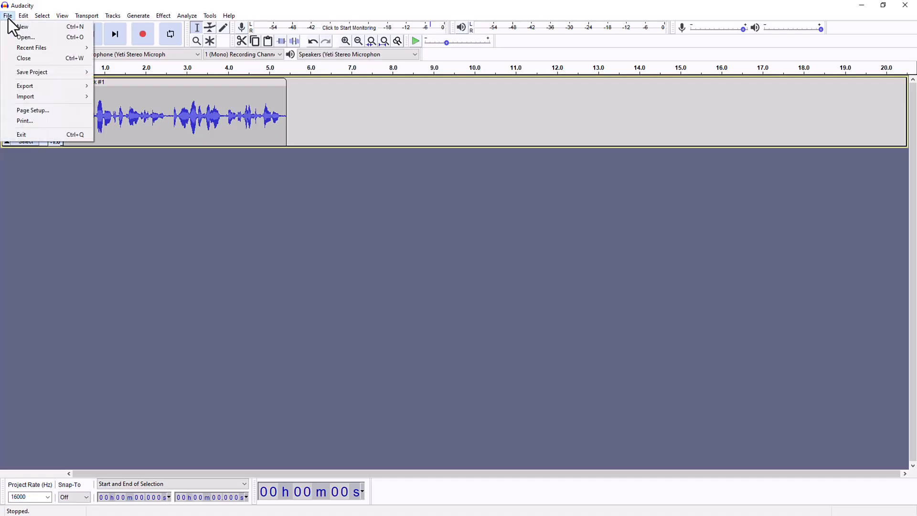
{"action": "mouse_move", "coordinate": [66, 87]}
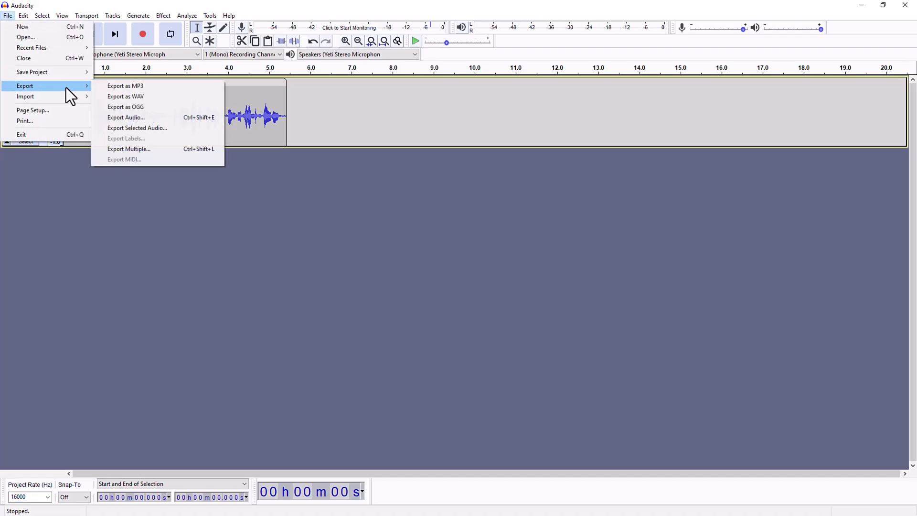
{"action": "left_click", "coordinate": [155, 98]}
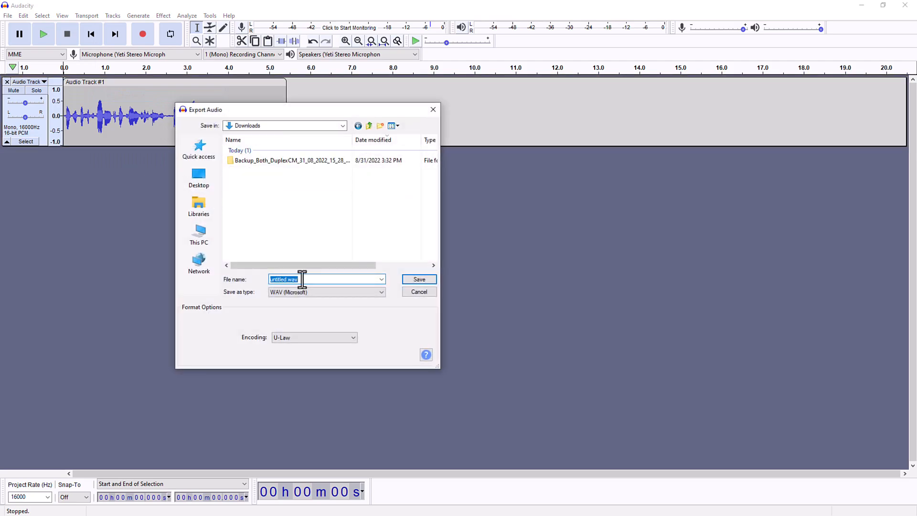
{"action": "key", "text": "Home"}
{"action": "key", "text": "Delete"}
{"action": "key", "text": "Delete"}
{"action": "key", "text": "Delete"}
{"action": "key", "text": "Delete"}
{"action": "key", "text": "Delete"}
{"action": "key", "text": "Delete"}
{"action": "key", "text": "Delete"}
{"action": "key", "text": "Delete"}
{"action": "type", "text": "BitTrainingSystems"}
{"action": "left_click", "coordinate": [354, 339]}
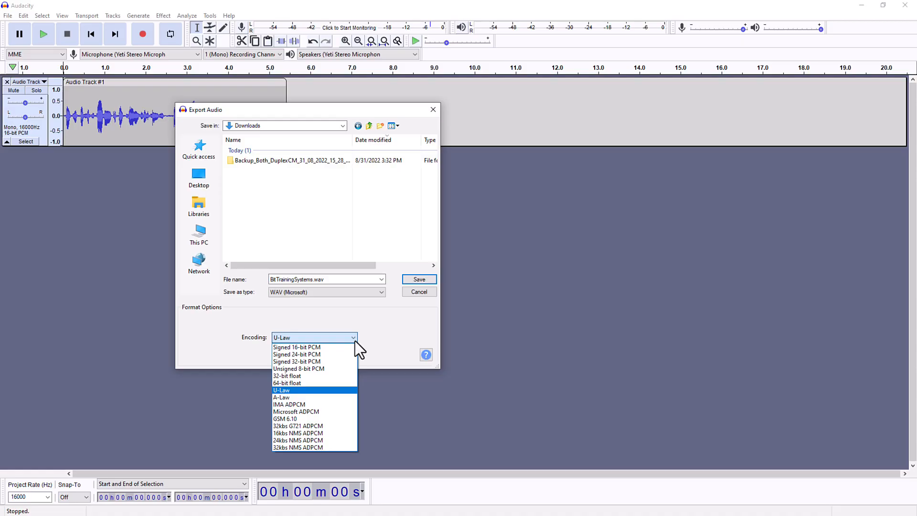
{"action": "left_click", "coordinate": [354, 338]}
{"action": "left_click", "coordinate": [419, 279]}
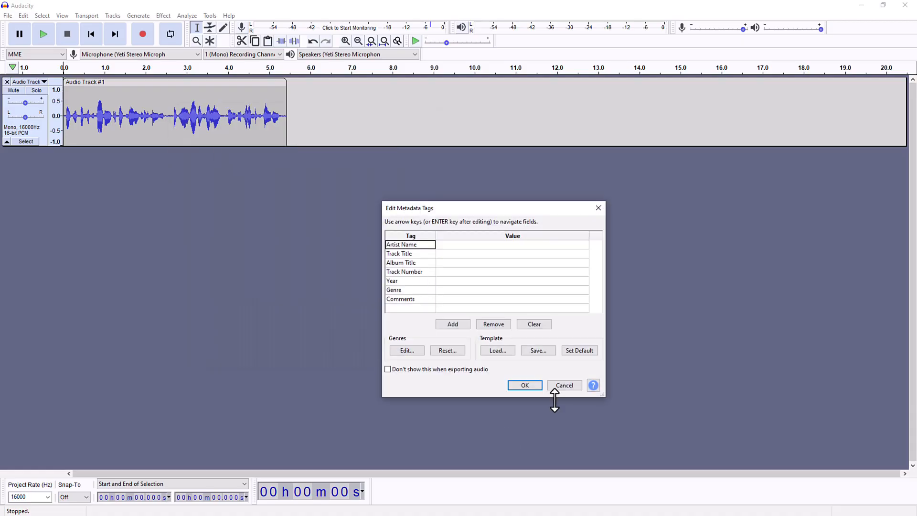
{"action": "left_click", "coordinate": [528, 388]}
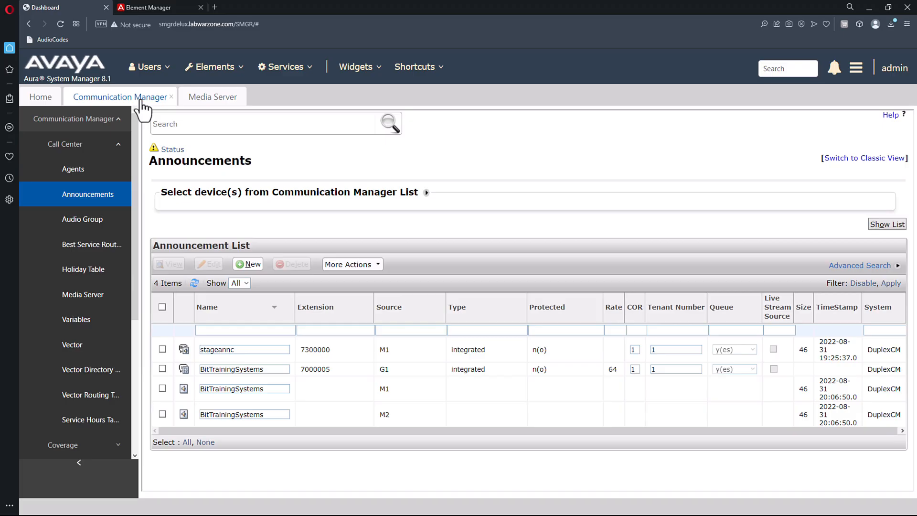
Delete M1's BitTrainingSystems announcement with its audio file and refresh to three announcements.
{"action": "left_click", "coordinate": [162, 375]}
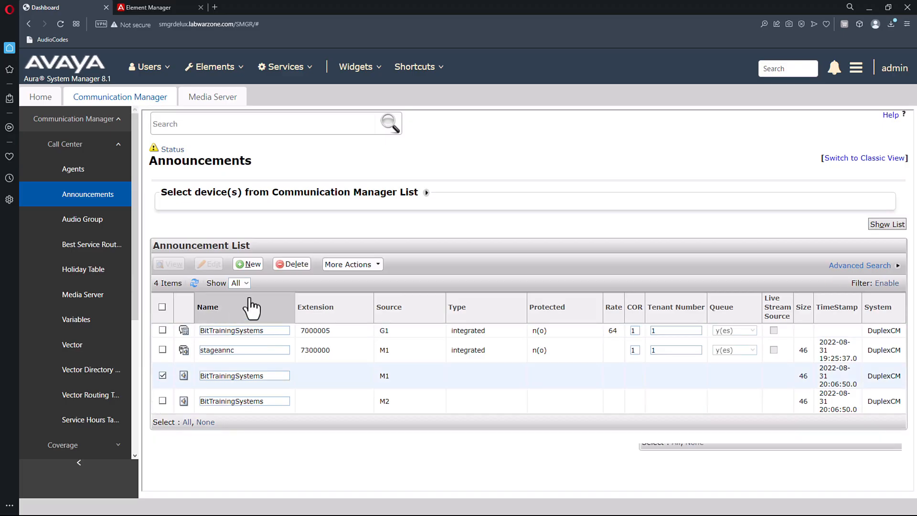
{"action": "left_click", "coordinate": [300, 266]}
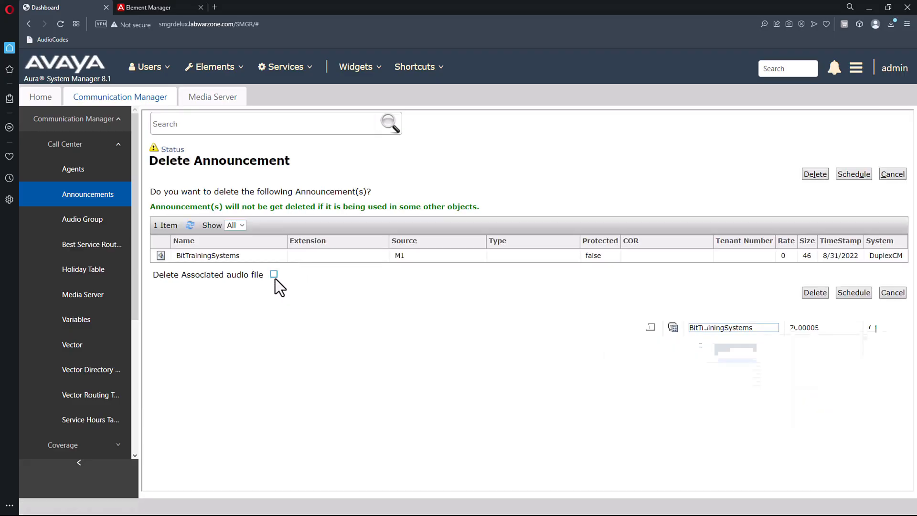
{"action": "left_click", "coordinate": [274, 275]}
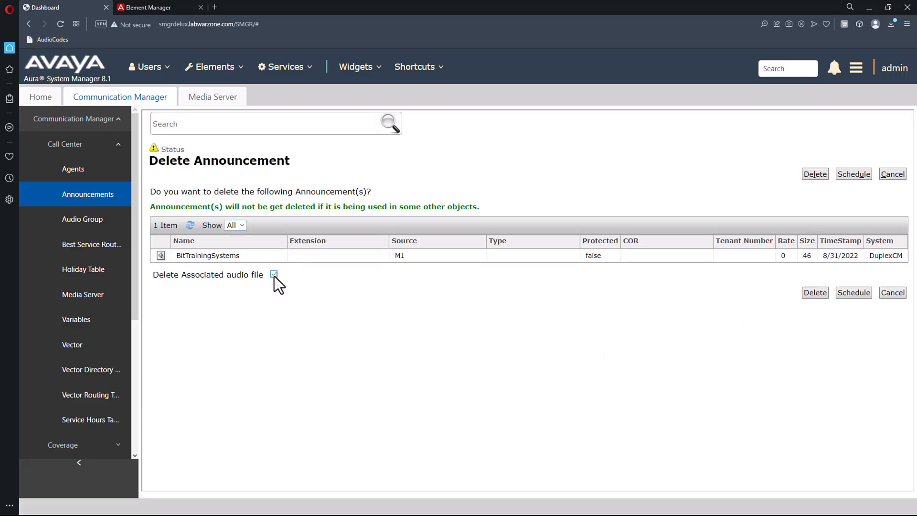
{"action": "left_click", "coordinate": [815, 293]}
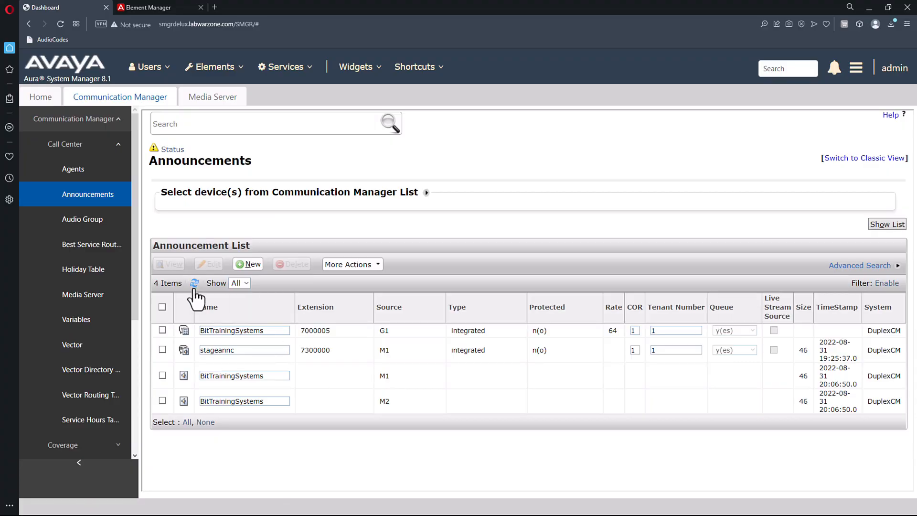
{"action": "left_click", "coordinate": [195, 286]}
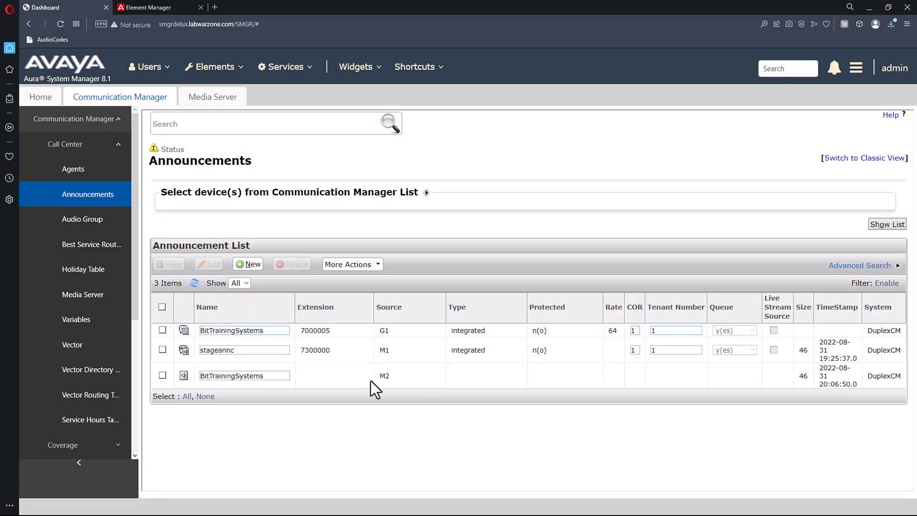
{"action": "left_click", "coordinate": [152, 7]}
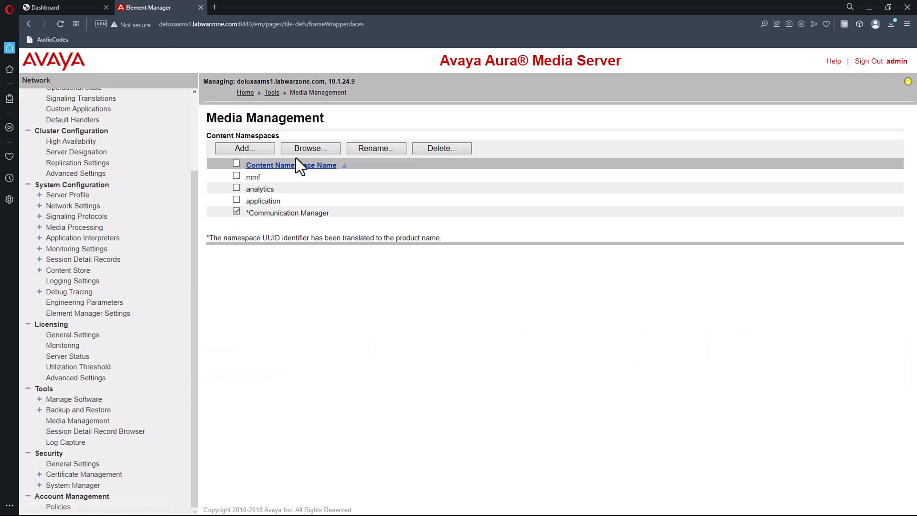
Verify M1's ANNC group now holds only stageannc, then return to the Dashboard tab.
{"action": "left_click", "coordinate": [308, 151]}
{"action": "left_click", "coordinate": [213, 190]}
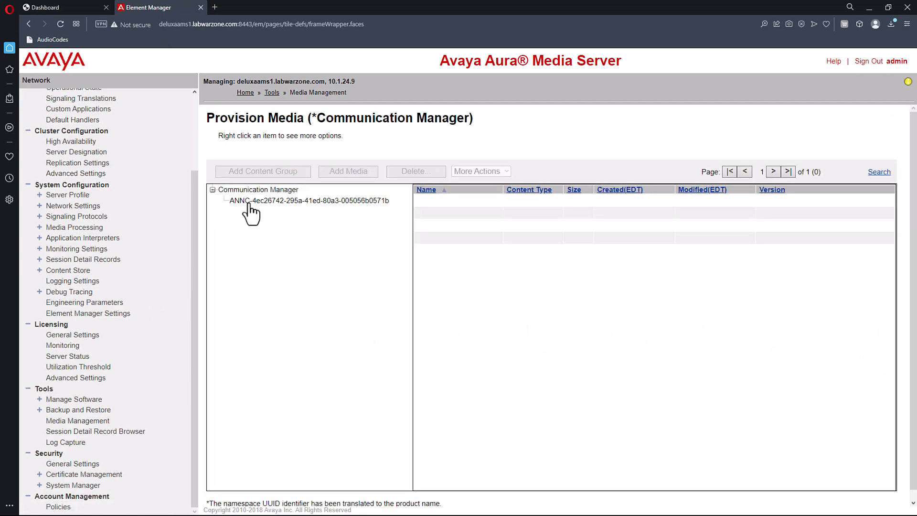
{"action": "left_click", "coordinate": [250, 201]}
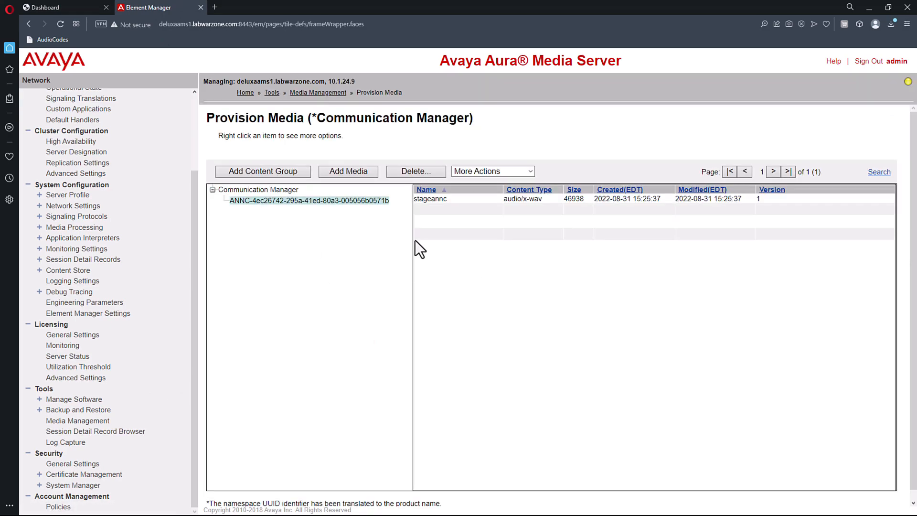
{"action": "left_click", "coordinate": [51, 10]}
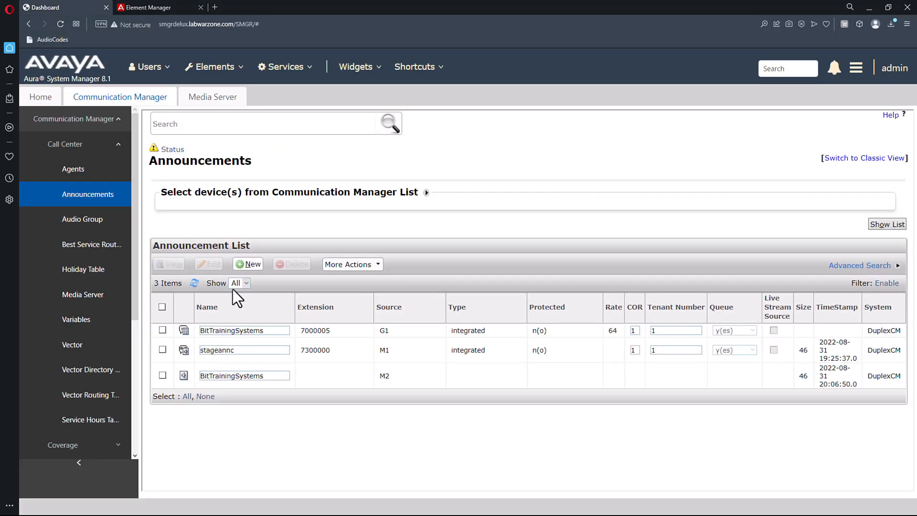
Broadcast BitTrainingSystems.wav to M1 immediately and refresh to see the new size-86 entry.
{"action": "left_click", "coordinate": [353, 266]}
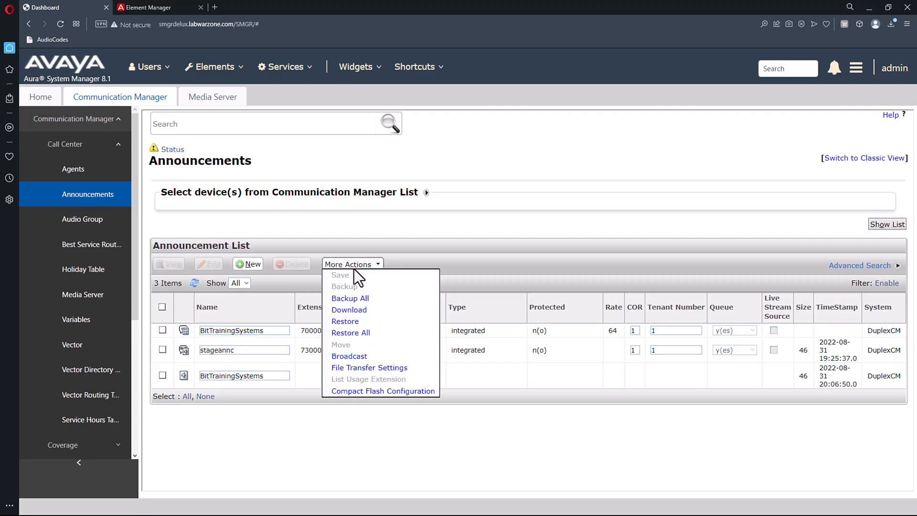
{"action": "left_click", "coordinate": [350, 359]}
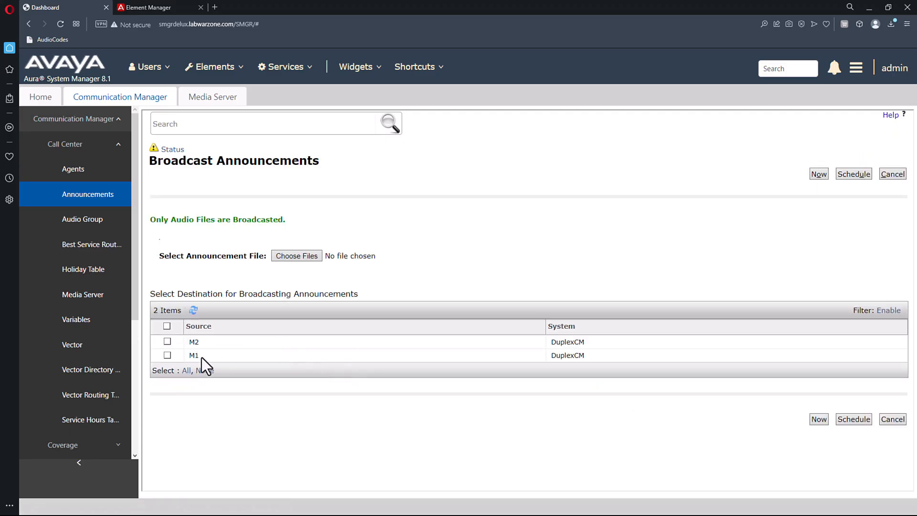
{"action": "left_click", "coordinate": [167, 355]}
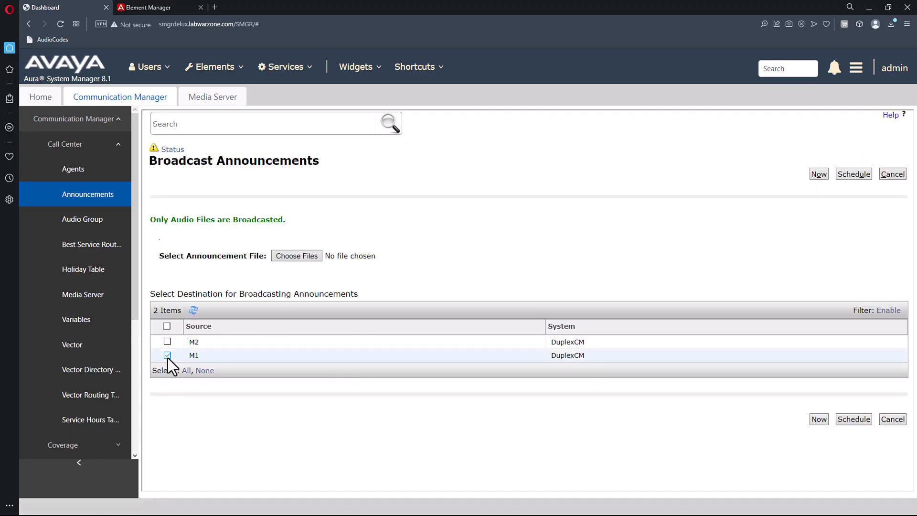
{"action": "left_click", "coordinate": [294, 259]}
{"action": "left_click", "coordinate": [398, 380]}
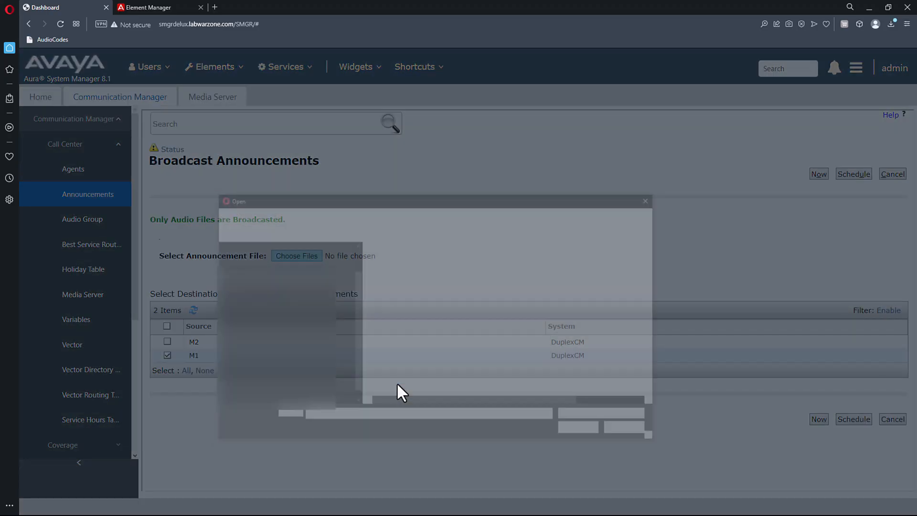
{"action": "left_click", "coordinate": [402, 276]}
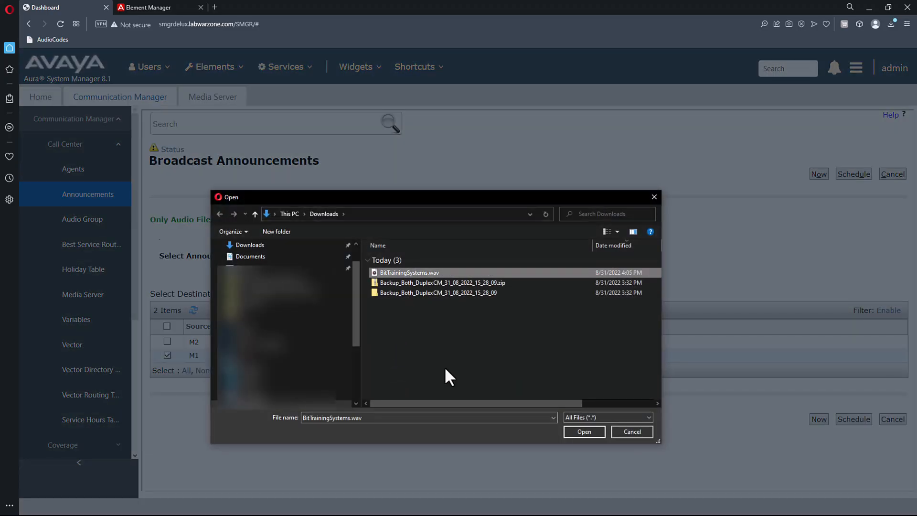
{"action": "left_click", "coordinate": [580, 433]}
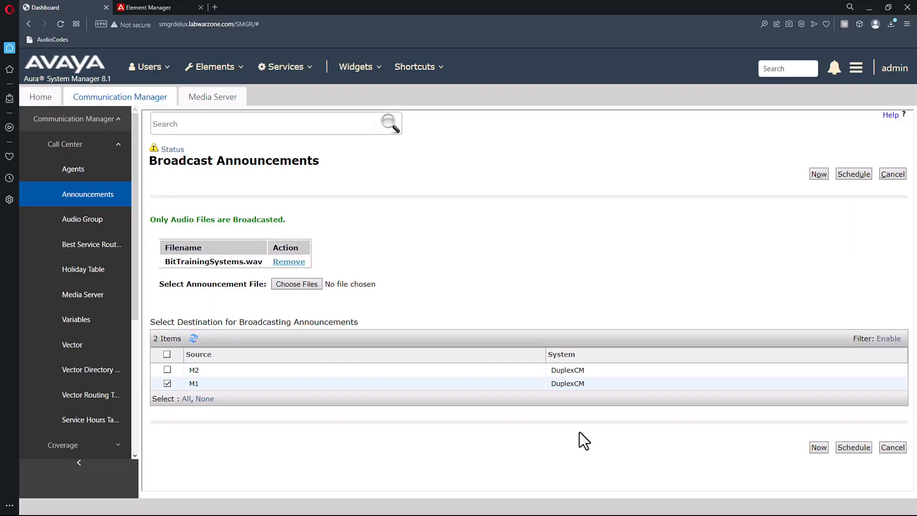
{"action": "left_click", "coordinate": [819, 448]}
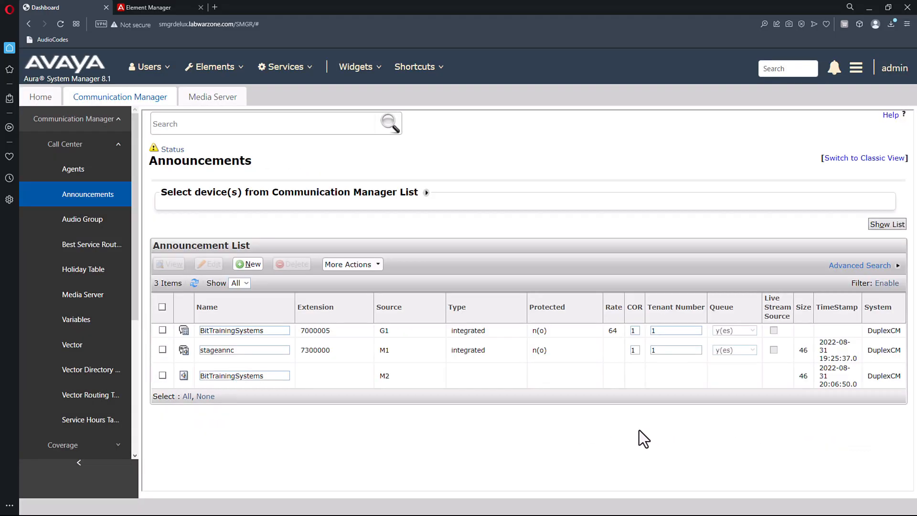
{"action": "left_click", "coordinate": [195, 285]}
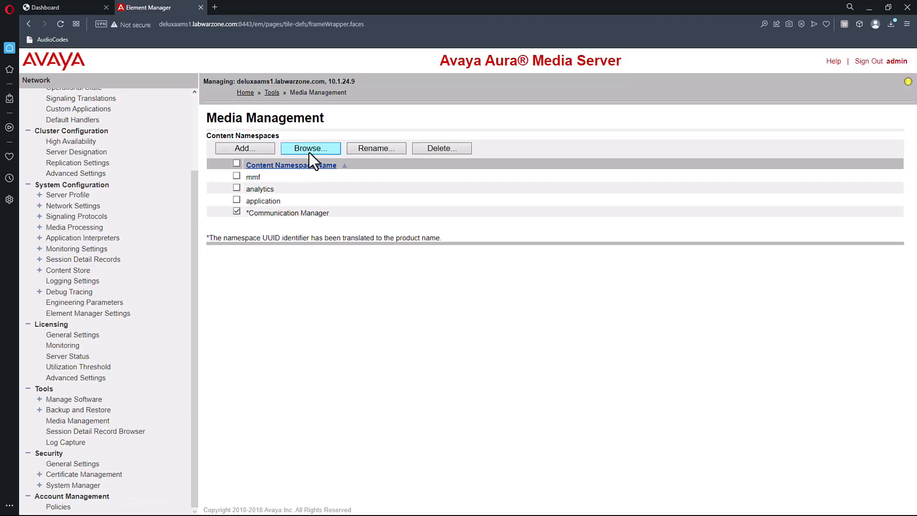
List the ANNC media (BitTrainingSystems version 2, size 86994) and select the old M2 announcement row.
{"action": "left_click", "coordinate": [309, 152]}
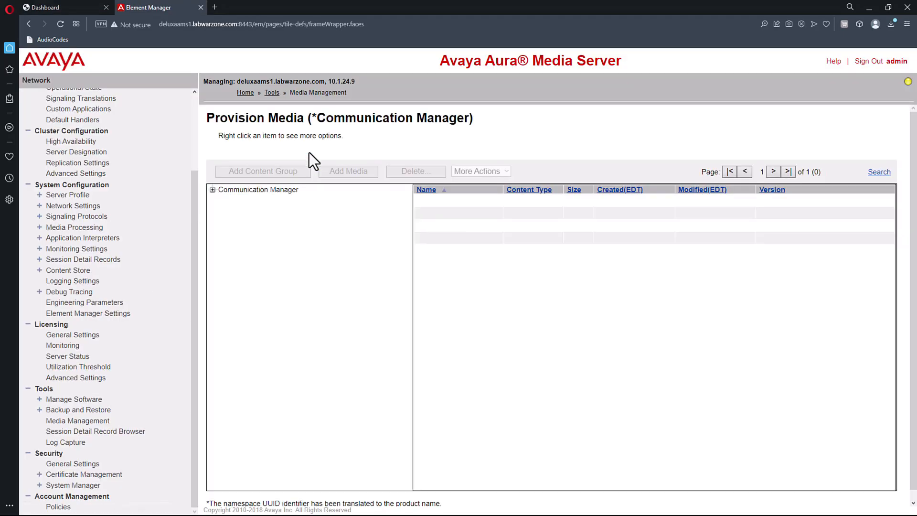
{"action": "left_click", "coordinate": [213, 190]}
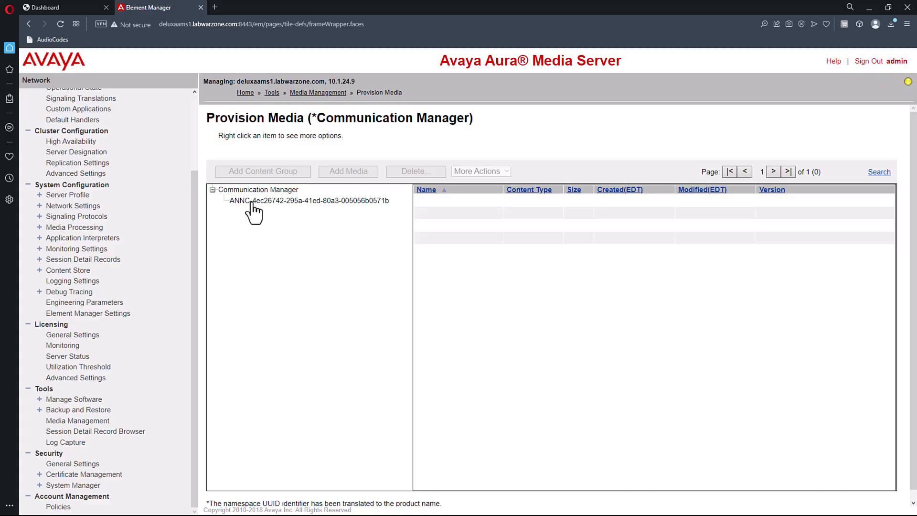
{"action": "left_click", "coordinate": [252, 202]}
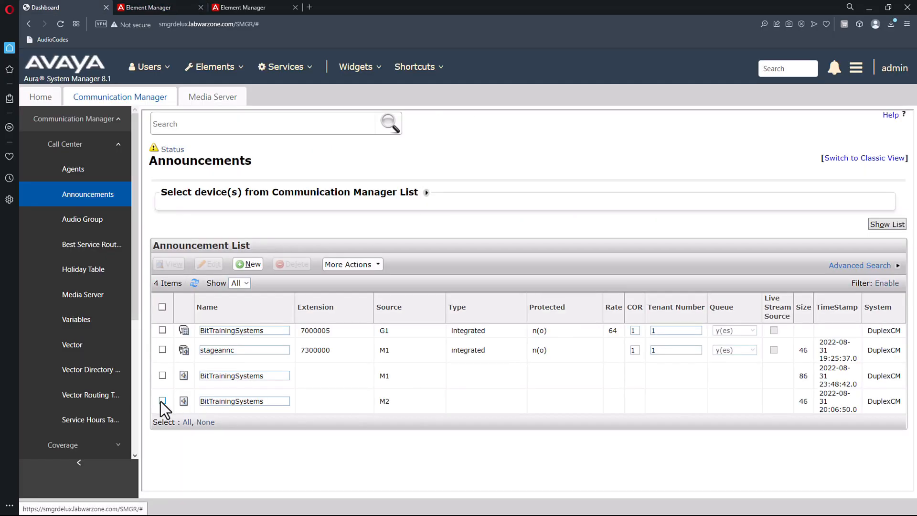
{"action": "left_click", "coordinate": [162, 401]}
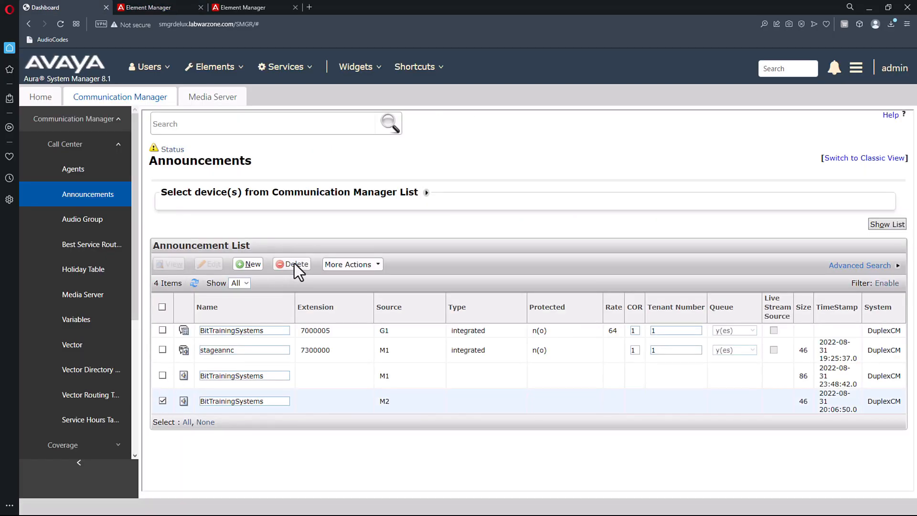
Delete the old M2 BitTrainingSystems announcement and refresh the list.
{"action": "left_click", "coordinate": [294, 264]}
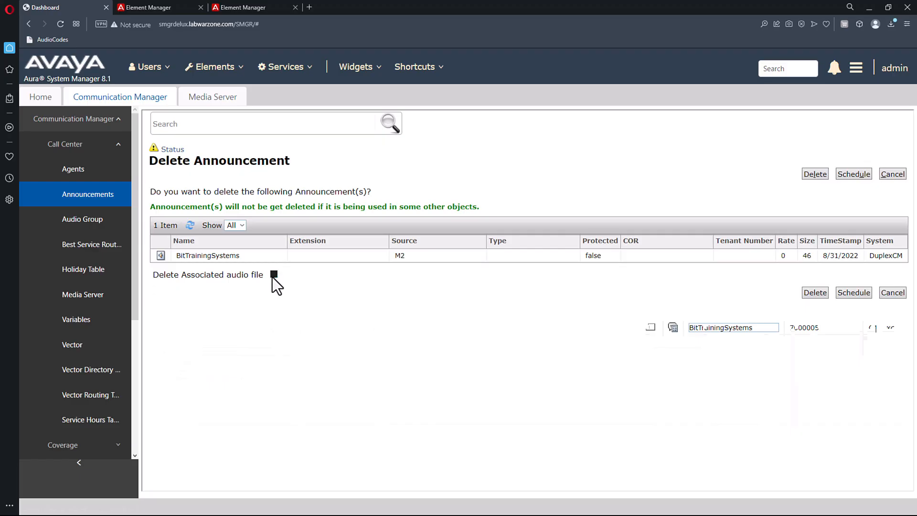
{"action": "left_click", "coordinate": [814, 294]}
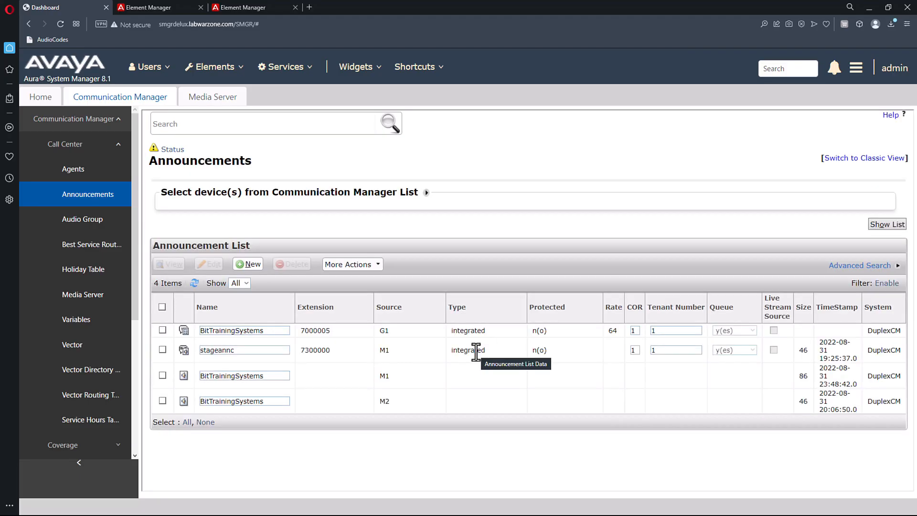
{"action": "left_click", "coordinate": [195, 284]}
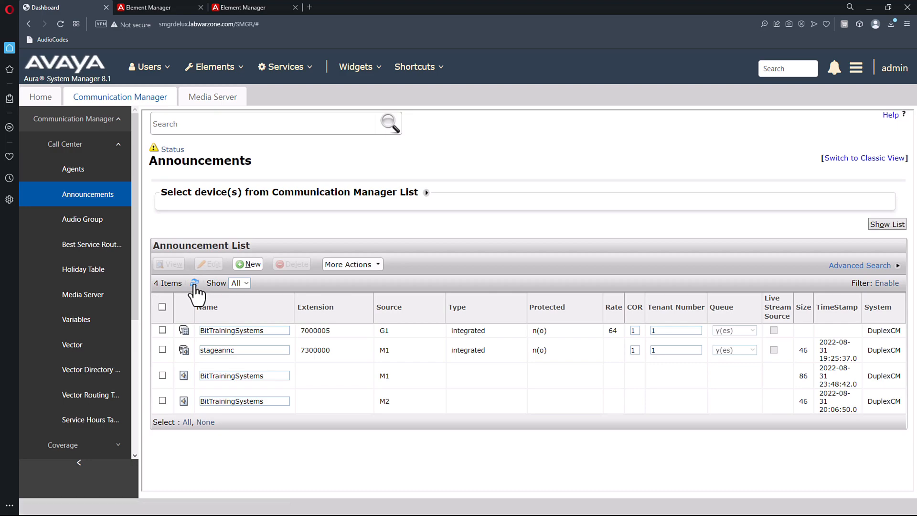
Broadcast BitTrainingSystems.wav to M2 immediately and refresh to show it at size 86.
{"action": "left_click", "coordinate": [361, 264]}
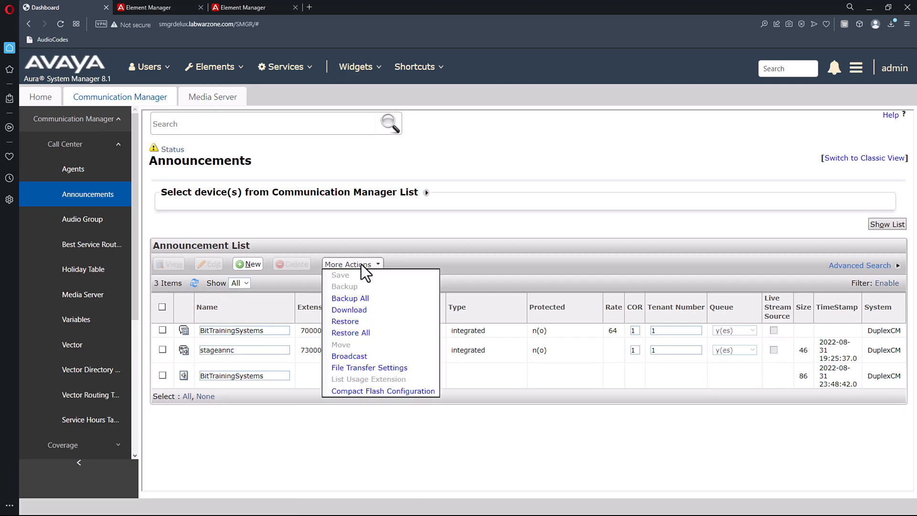
{"action": "left_click", "coordinate": [353, 360]}
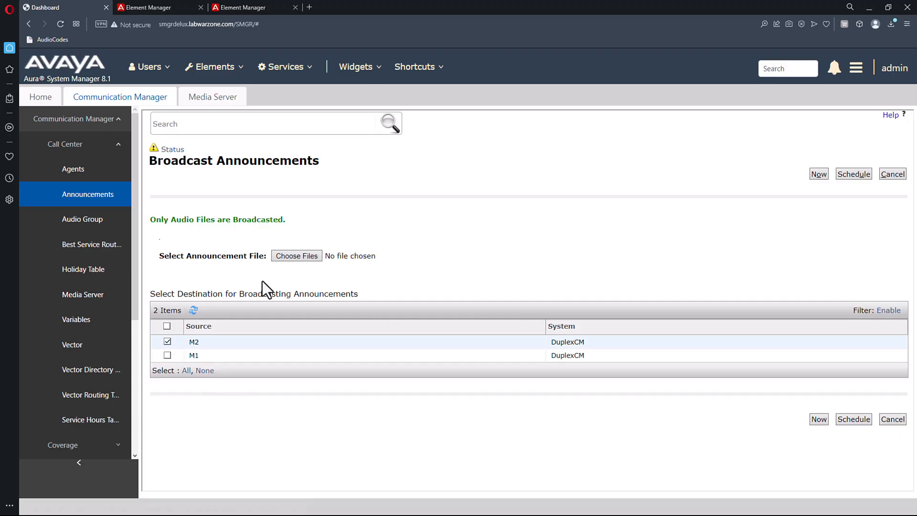
{"action": "left_click", "coordinate": [312, 258]}
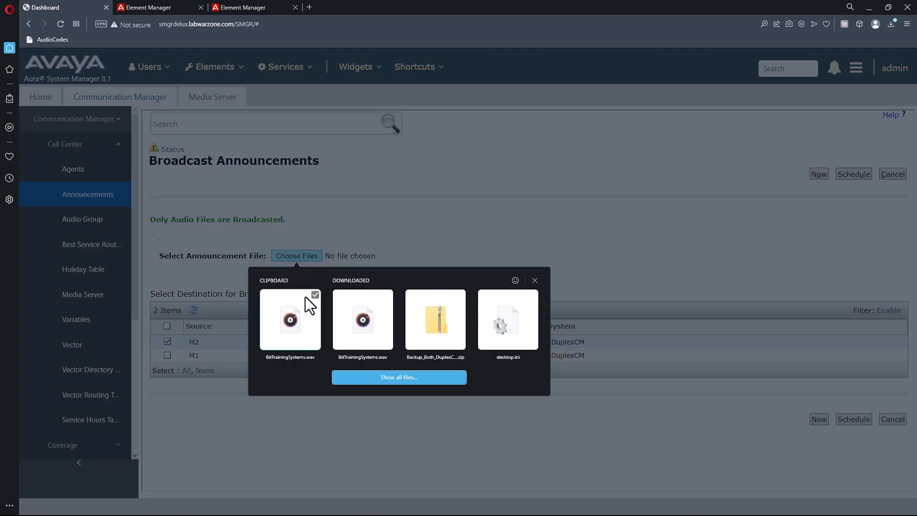
{"action": "left_click", "coordinate": [398, 377]}
{"action": "left_click", "coordinate": [391, 272]}
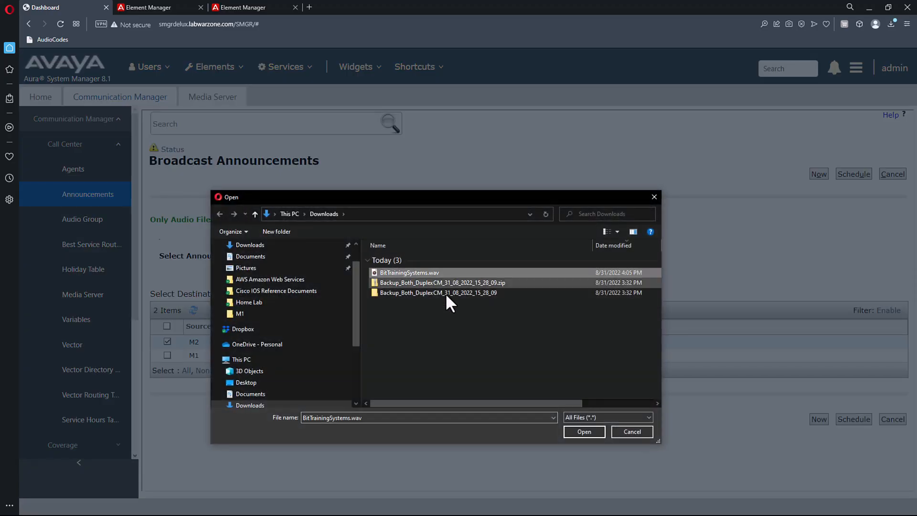
{"action": "left_click", "coordinate": [581, 432]}
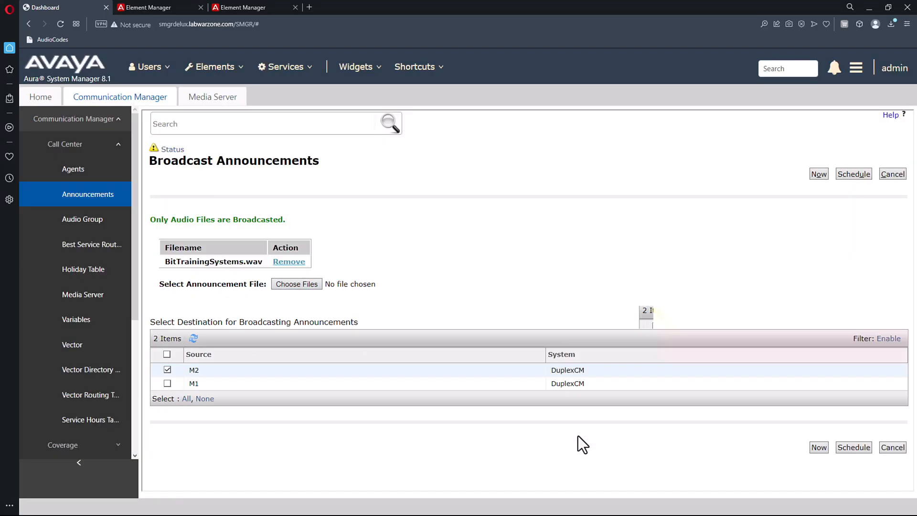
{"action": "left_click", "coordinate": [820, 449]}
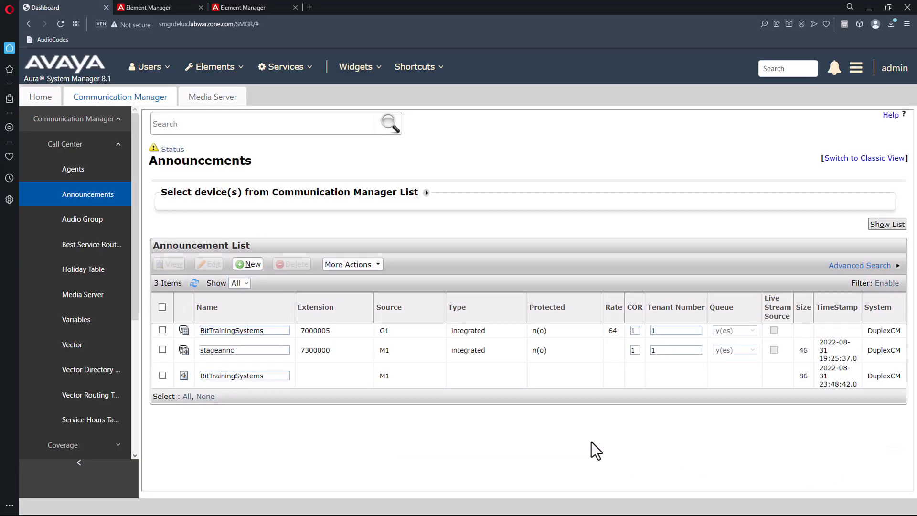
{"action": "left_click", "coordinate": [194, 285]}
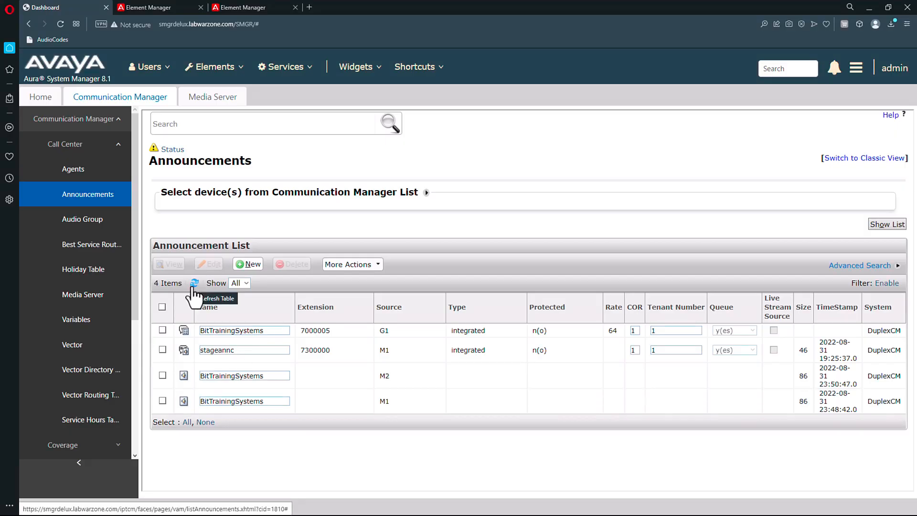